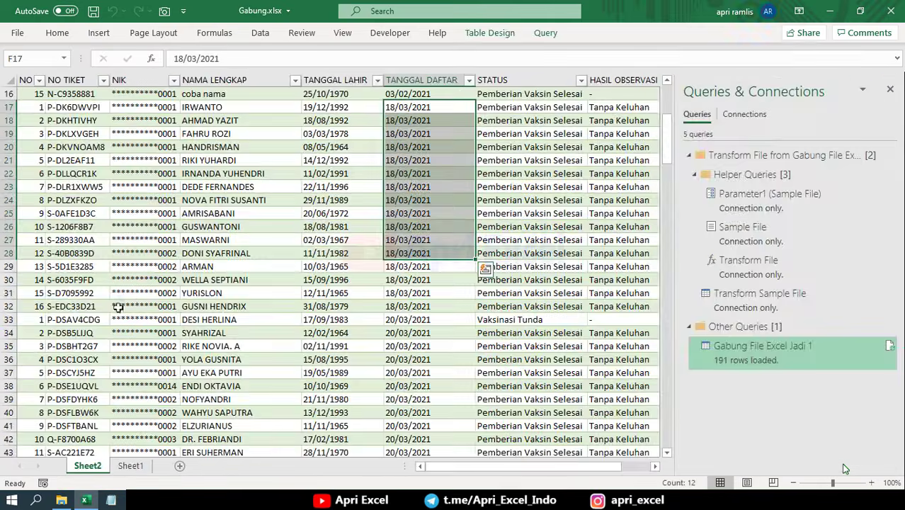
# Step: Go to the end of the combined table on Sheet2 and select its last data row, row 192
pyautogui.moveTo(667, 165); pyautogui.dragTo(671, 451)
pyautogui.scroll(-4, 465, 325)
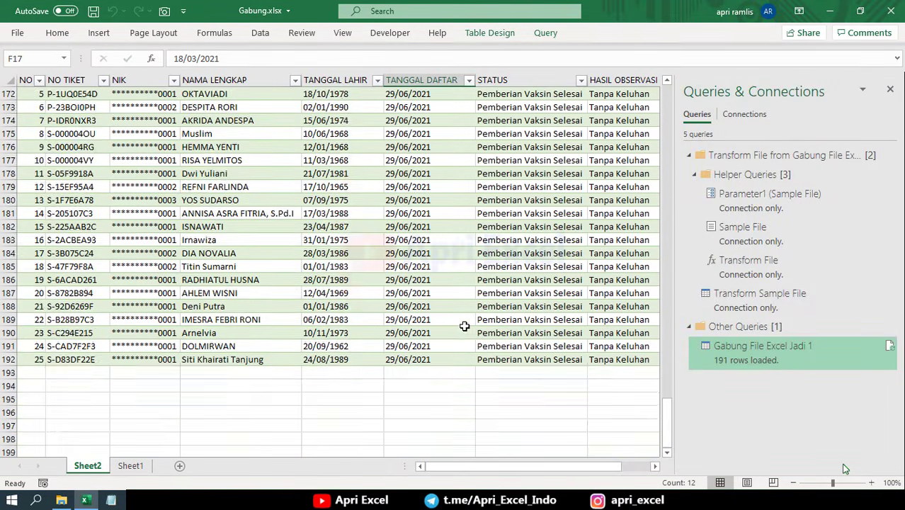
pyautogui.click(14, 279)
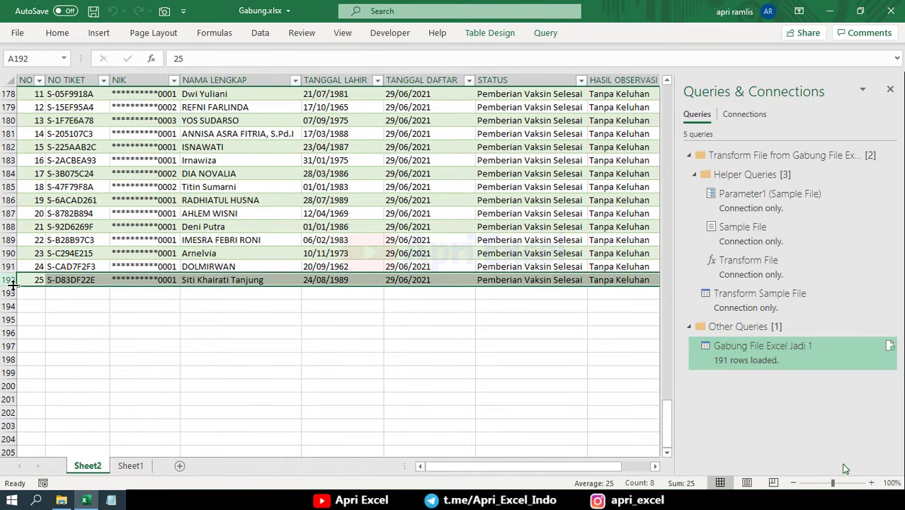
# Step: Switch to File Explorer and move File 7.xlsx from drive D into the folder Gabung File Excel Jadi 1
pyautogui.click(61, 500)
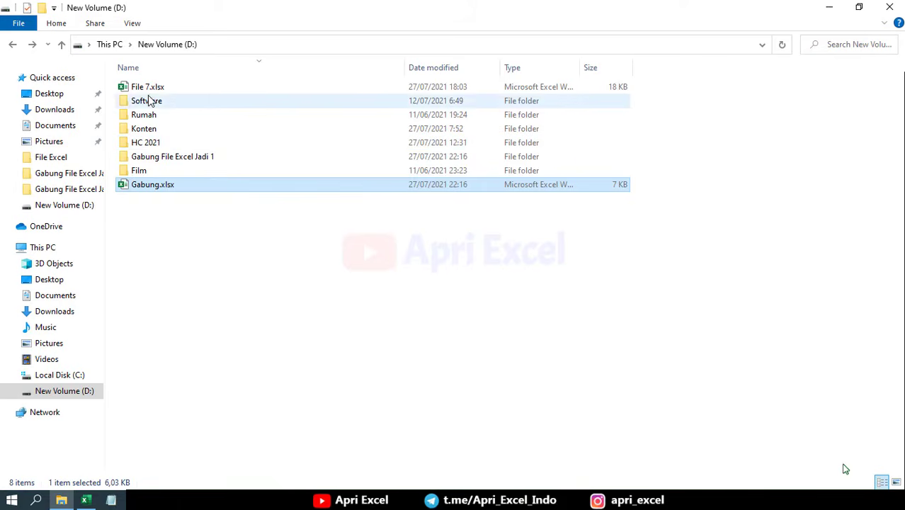
pyautogui.moveTo(149, 87); pyautogui.dragTo(147, 161)
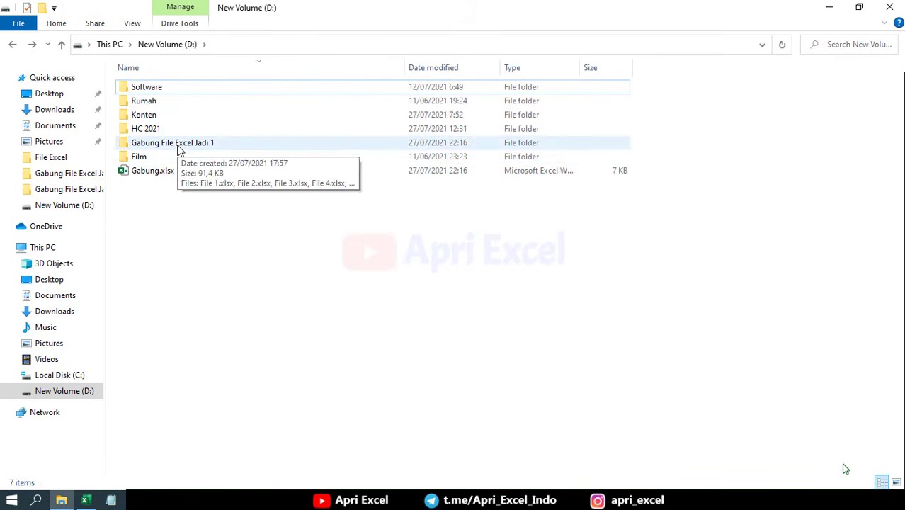
pyautogui.click(150, 172)
# Step: Switch back to Excel, refresh the Gabung File Excel Jadi 1 query and review the rows below row 192
pyautogui.click(85, 500)
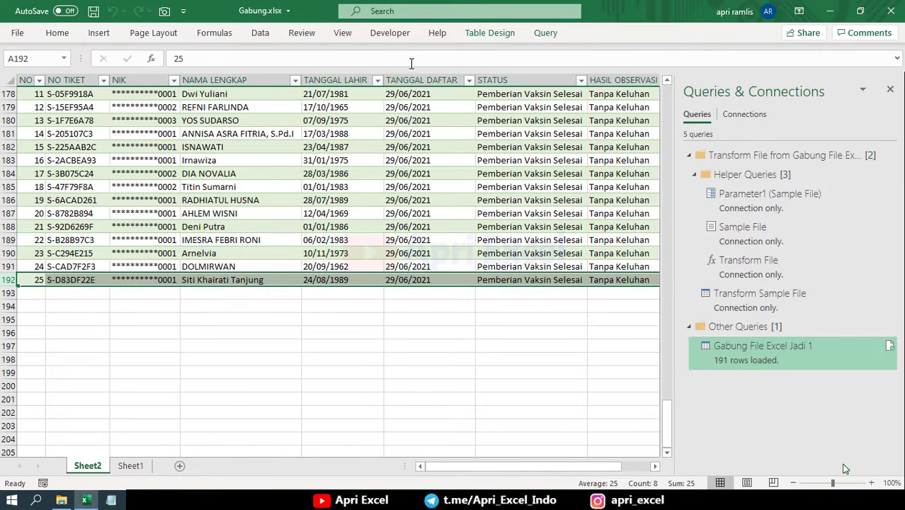
pyautogui.click(546, 33)
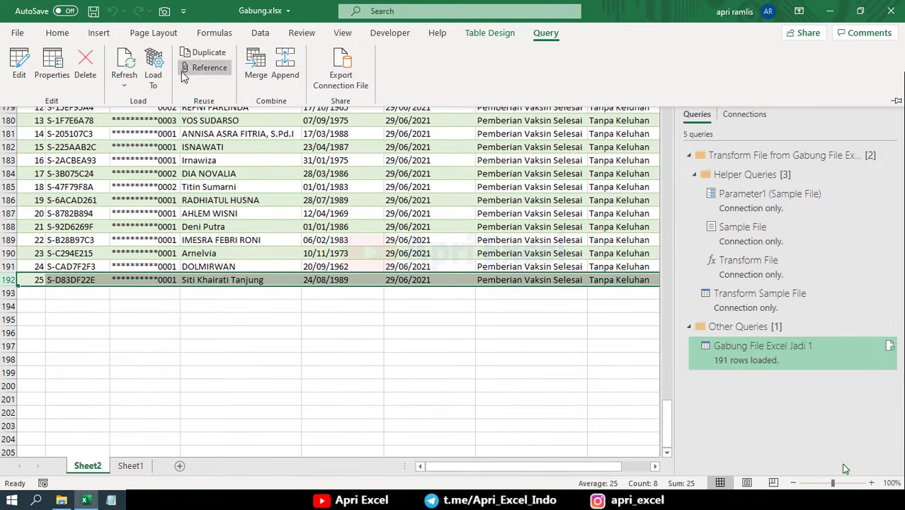
pyautogui.click(128, 61)
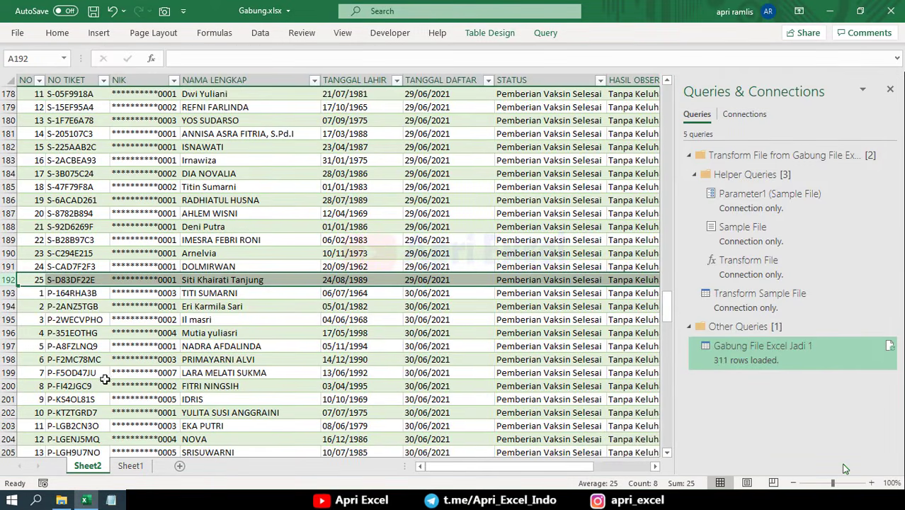
pyautogui.scroll(-11, 147, 366)
pyautogui.scroll(-20, 146, 366)
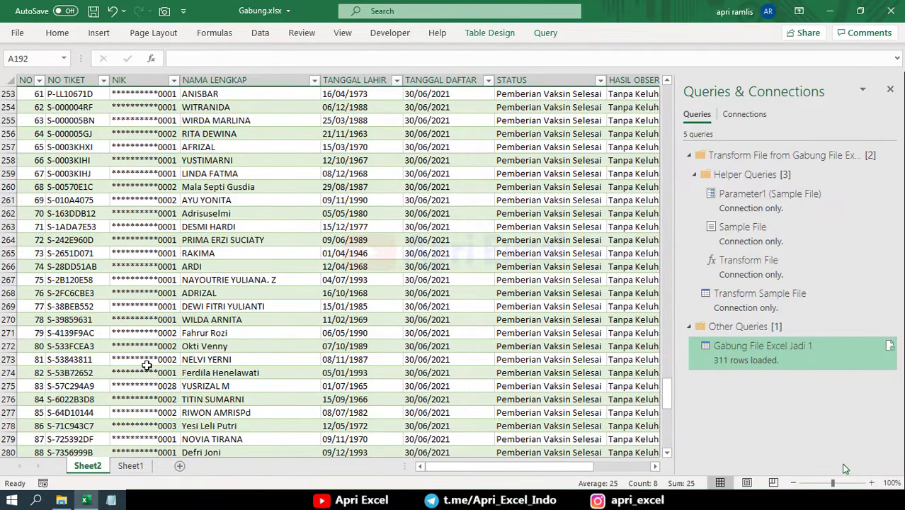
pyautogui.scroll(12, 144, 365)
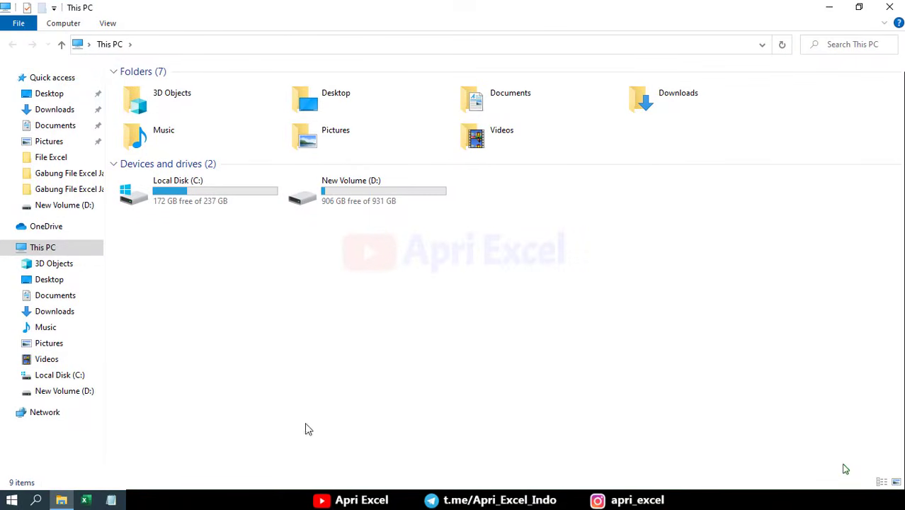
# Step: Open the folder Gabung File Excel Jadi 1 on drive D and examine the table layout in File 1.xlsx
pyautogui.click(87, 394)
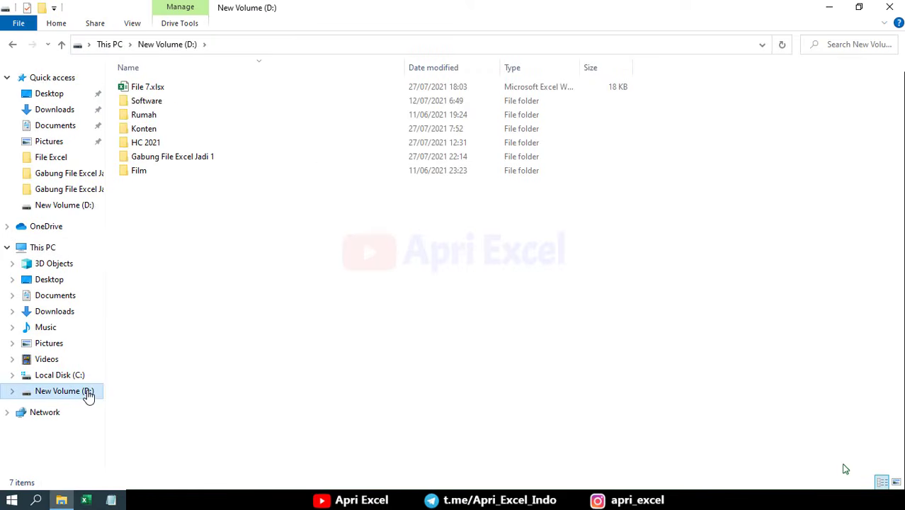
pyautogui.doubleClick(168, 160)
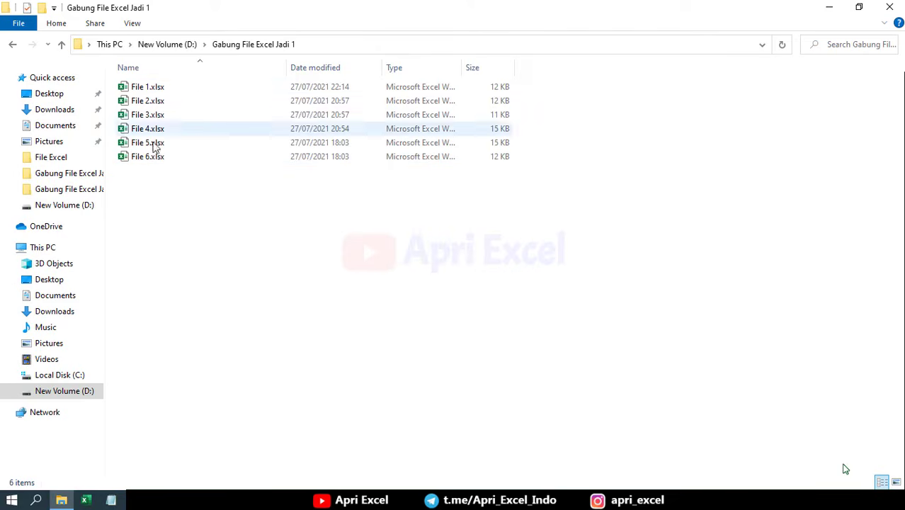
pyautogui.doubleClick(150, 88)
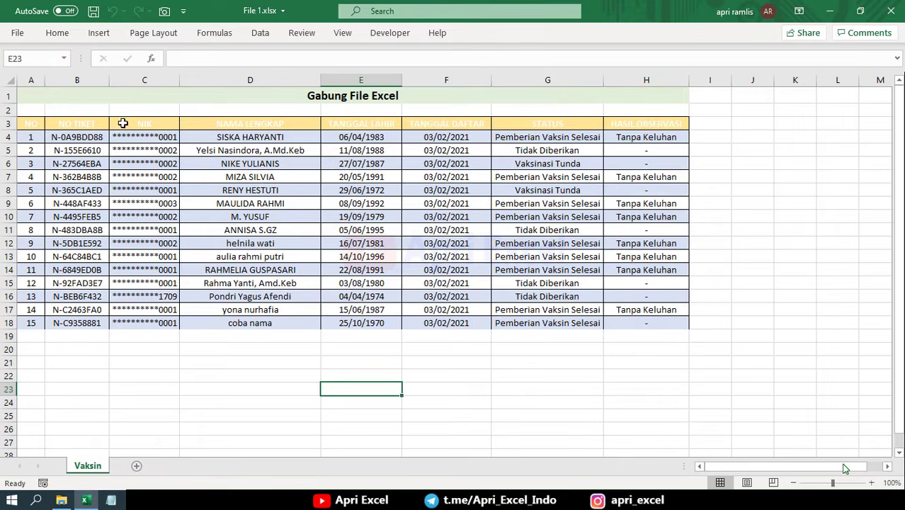
pyautogui.click(890, 11)
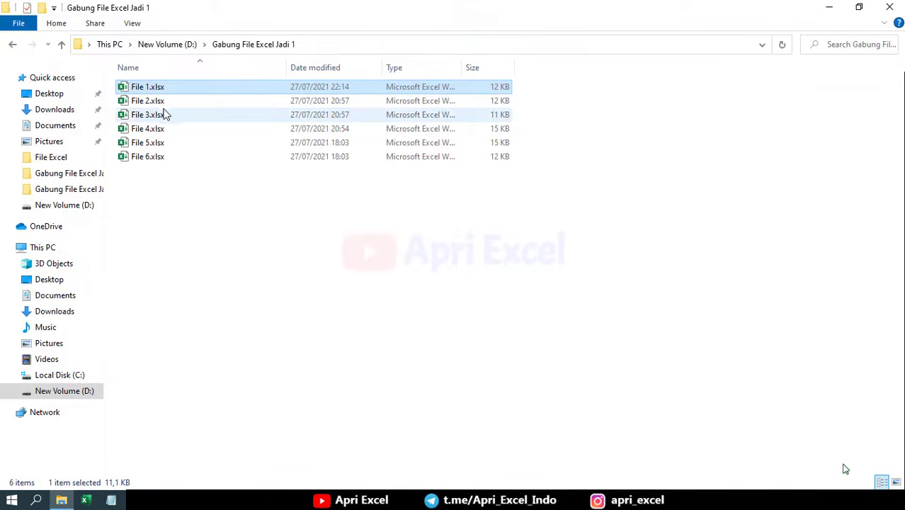
# Step: Examine the sheet name and table layout in File 3.xlsx and File 6.xlsx, closing each workbook after viewing it
pyautogui.click(157, 115)
pyautogui.doubleClick(160, 117)
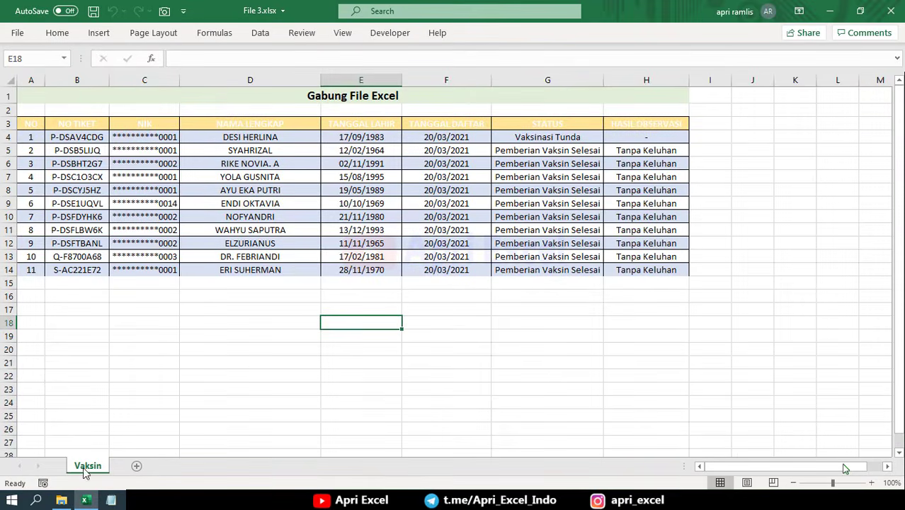
pyautogui.click(893, 8)
pyautogui.doubleClick(142, 160)
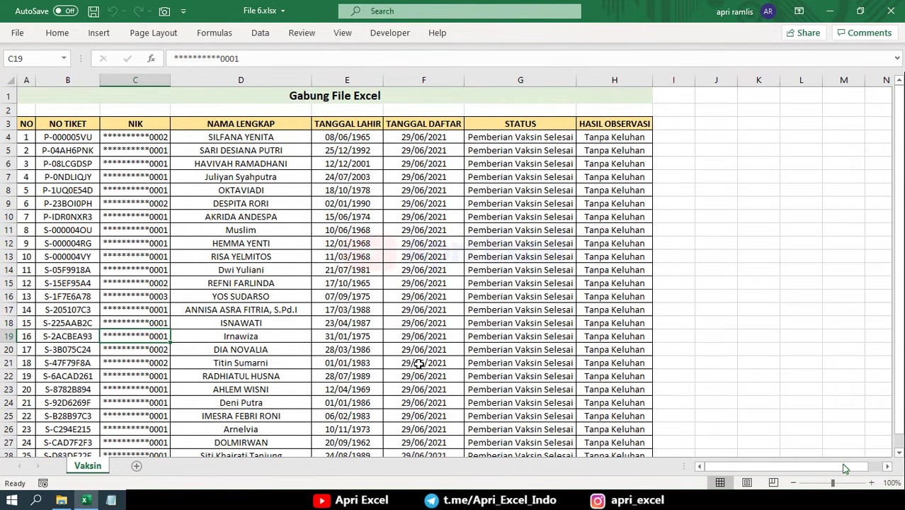
pyautogui.click(896, 7)
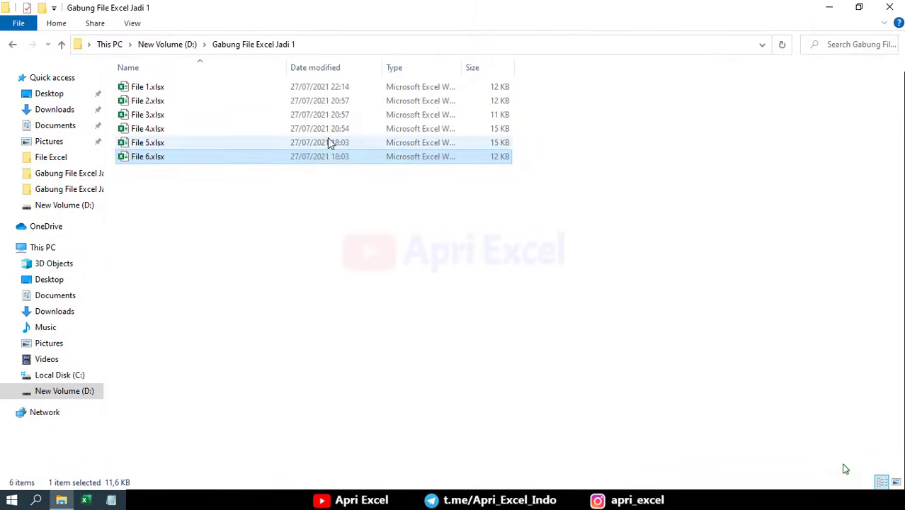
# Step: Create a new Excel workbook named Gabung directly on drive D and open it
pyautogui.click(14, 45)
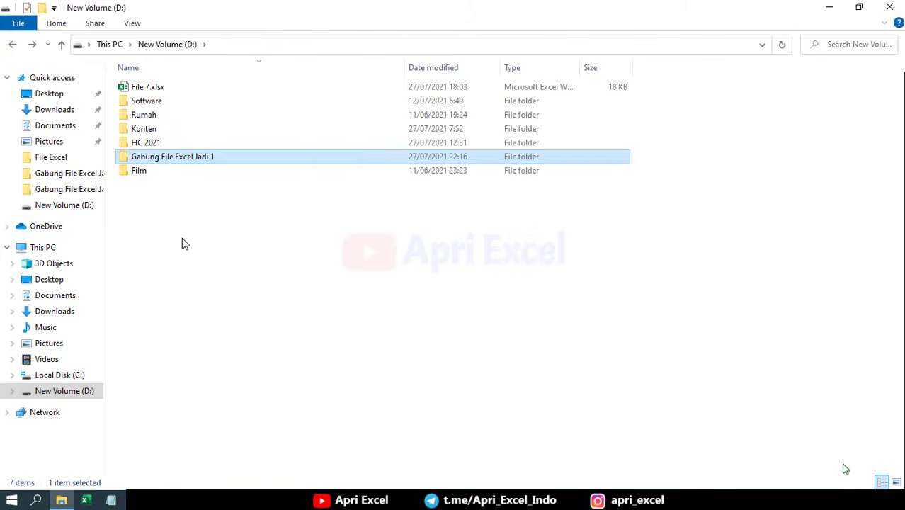
pyautogui.rightClick(167, 191)
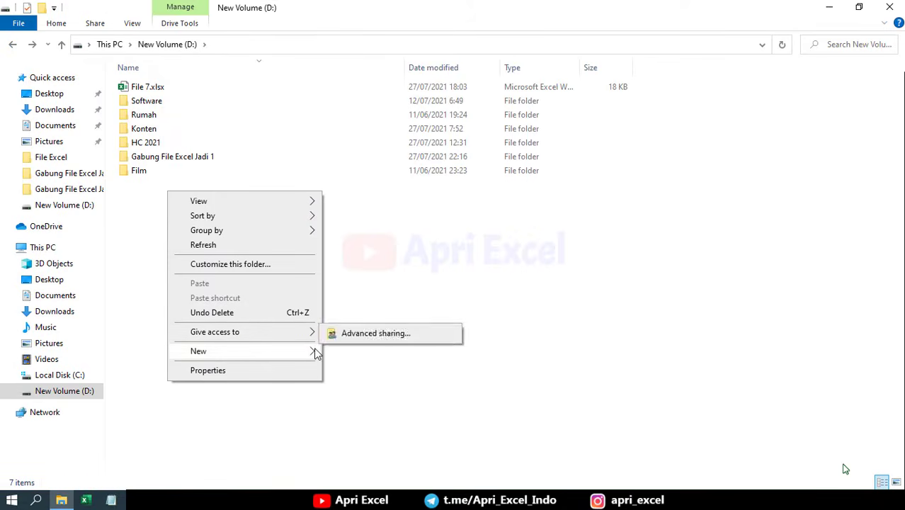
pyautogui.moveTo(314, 347)
pyautogui.click(354, 335)
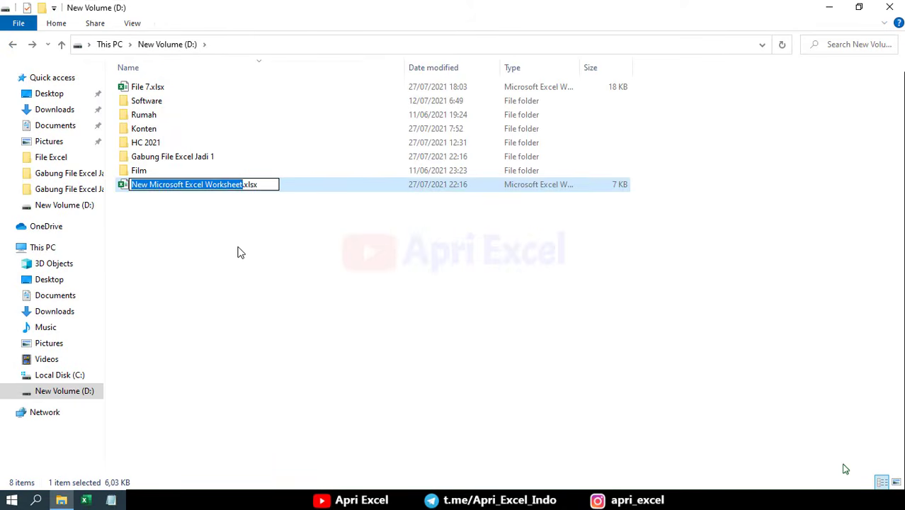
pyautogui.write('Gabung')
pyautogui.press('Return')
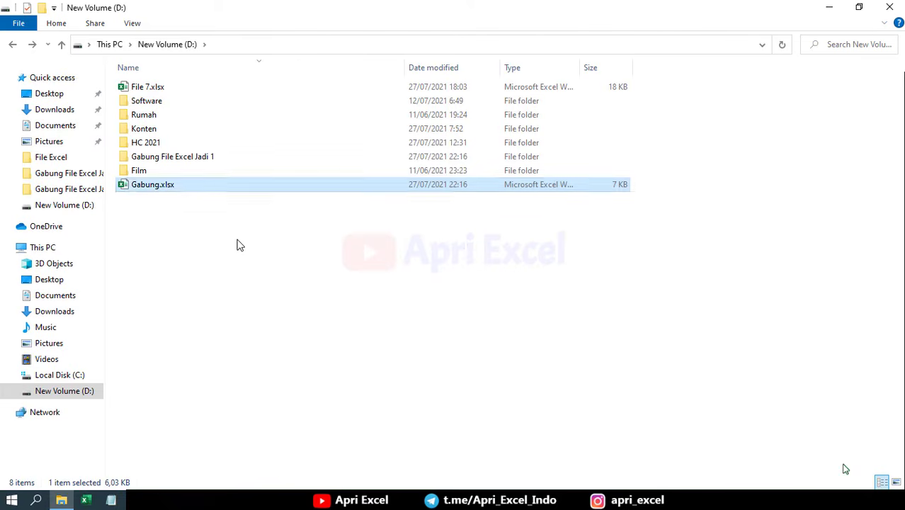
pyautogui.click(227, 226)
pyautogui.doubleClick(190, 187)
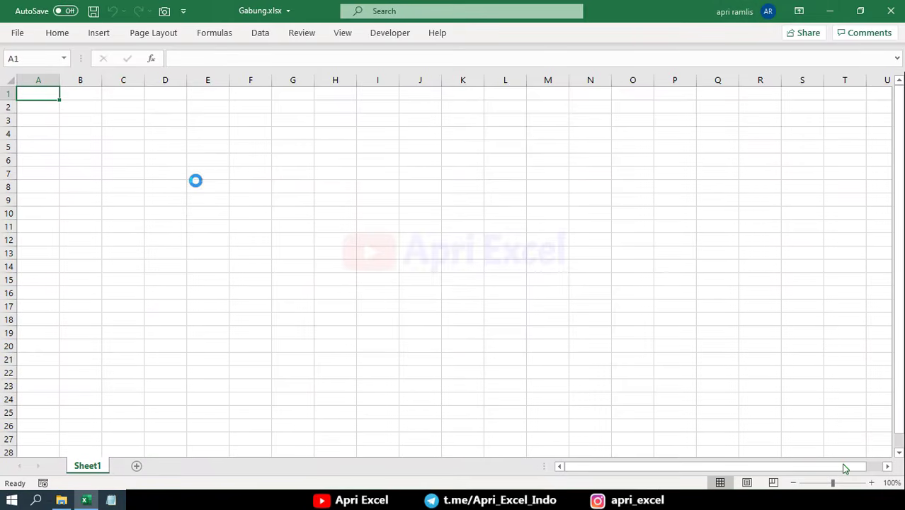
# Step: Get data from the folder D:\Gabung File Excel Jadi 1 and load its file list into the Power Query Editor for transformation
pyautogui.click(261, 33)
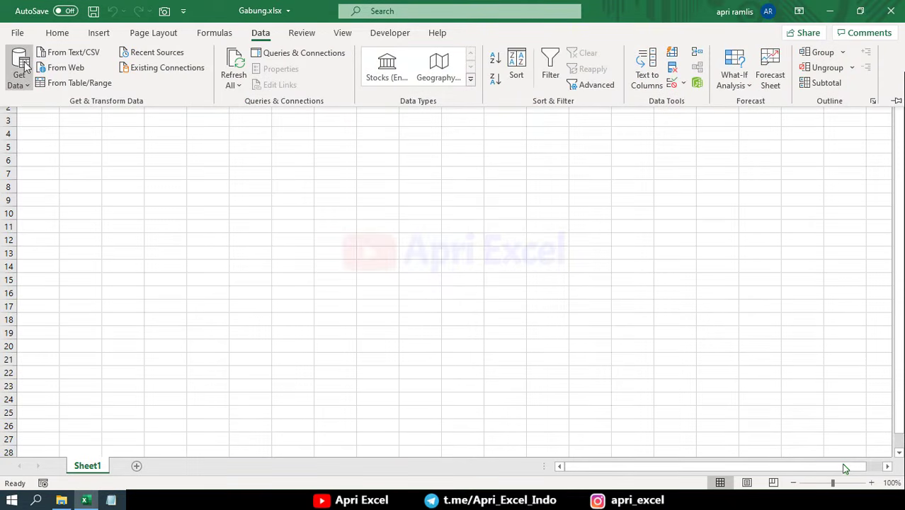
pyautogui.click(23, 67)
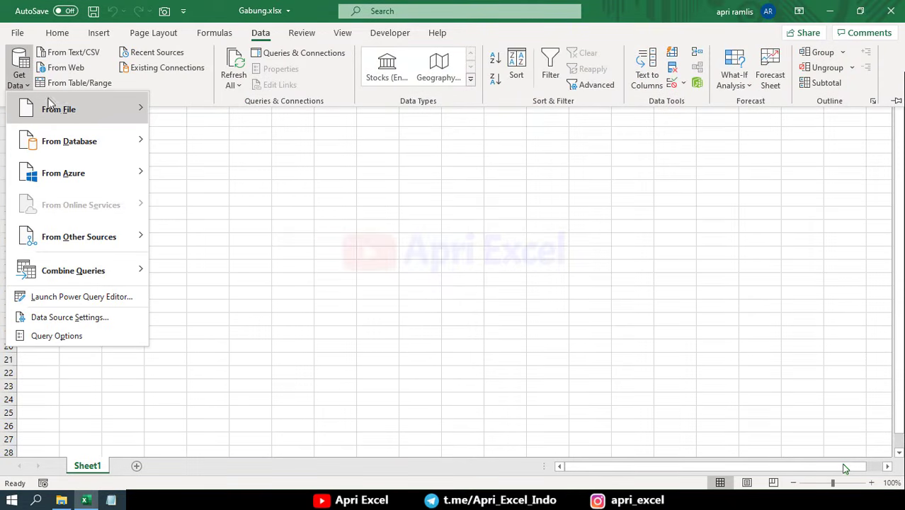
pyautogui.moveTo(58, 107)
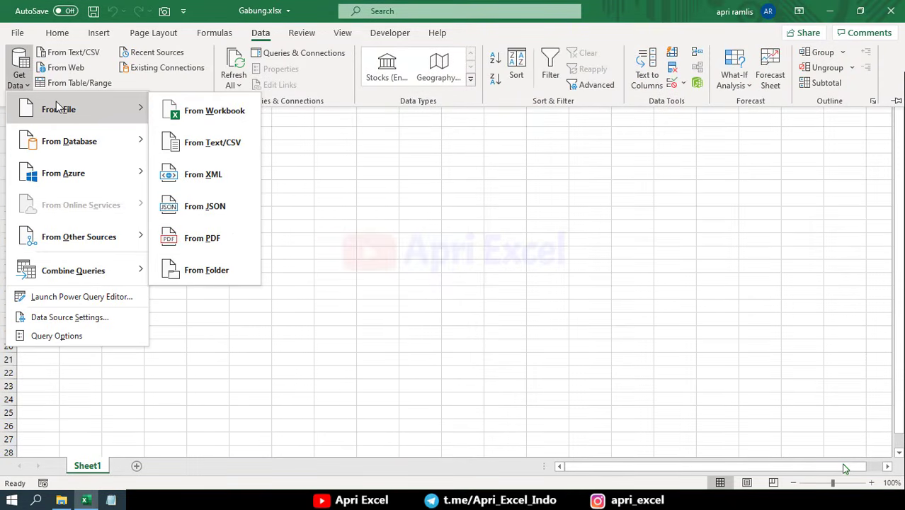
pyautogui.click(226, 275)
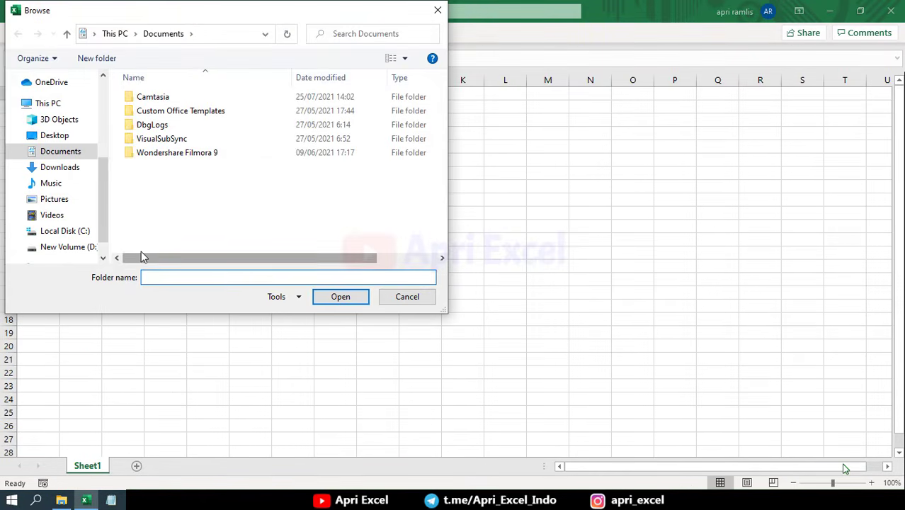
pyautogui.click(86, 247)
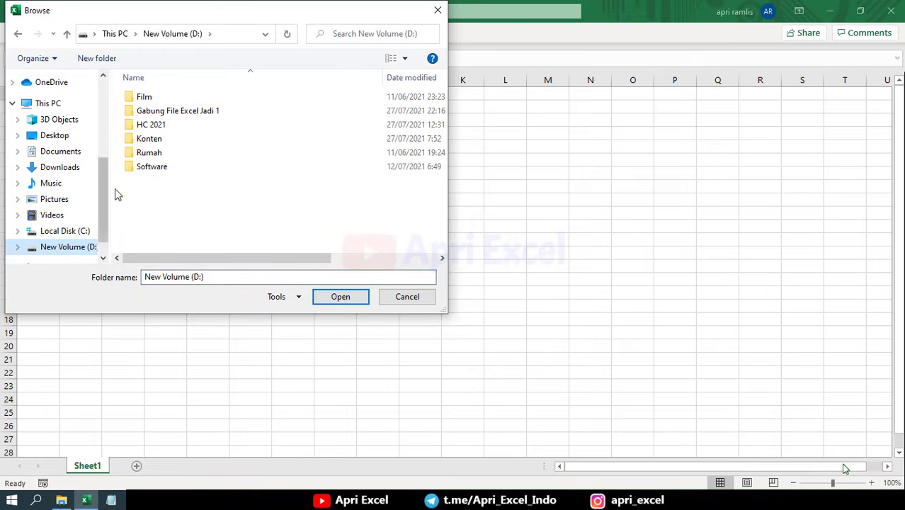
pyautogui.click(159, 115)
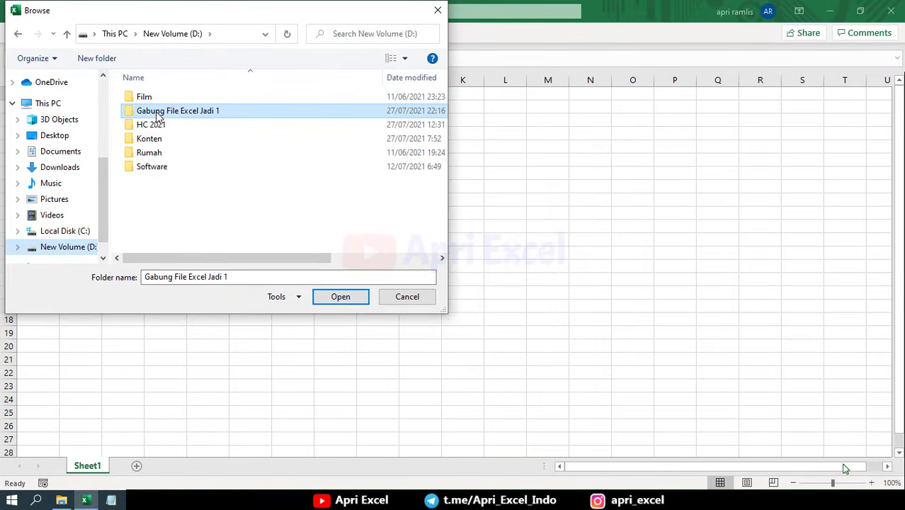
pyautogui.click(339, 296)
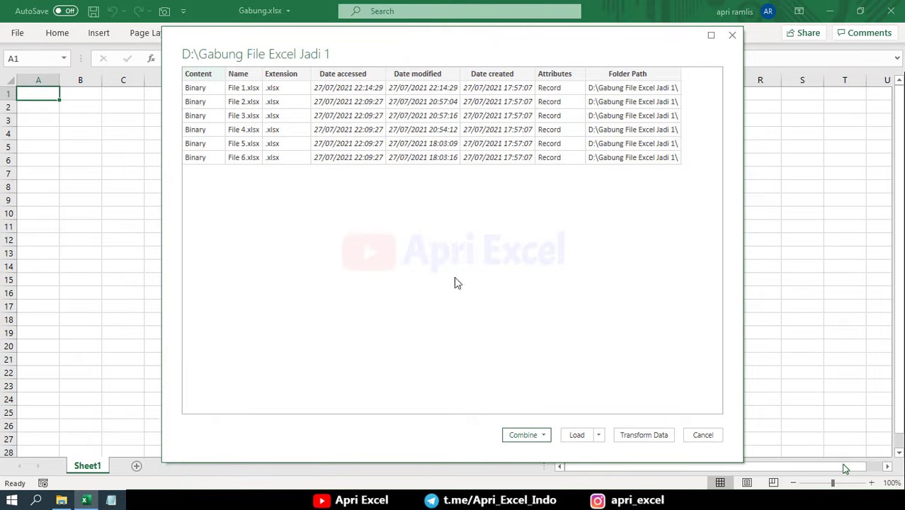
pyautogui.click(644, 435)
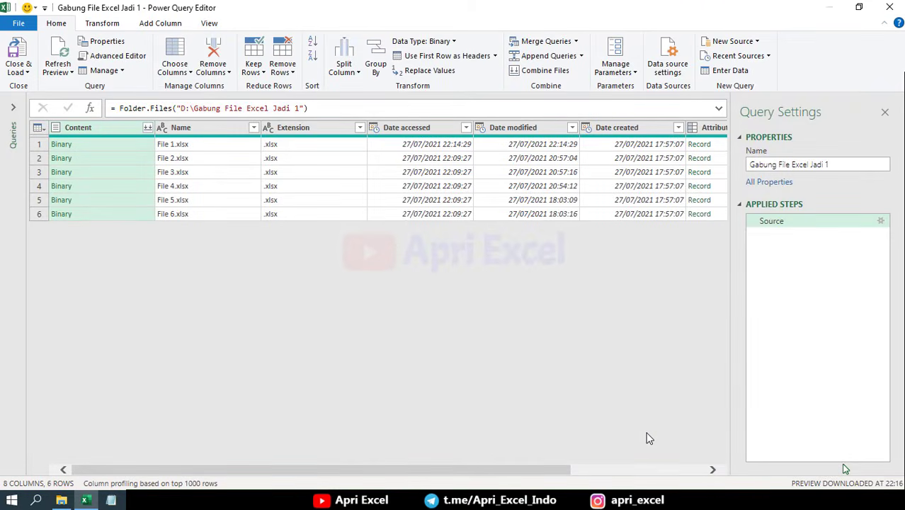
# Step: Remove all columns except Content and combine its files, using the Vaksin sheet of the first file as the sample
pyautogui.rightClick(151, 129)
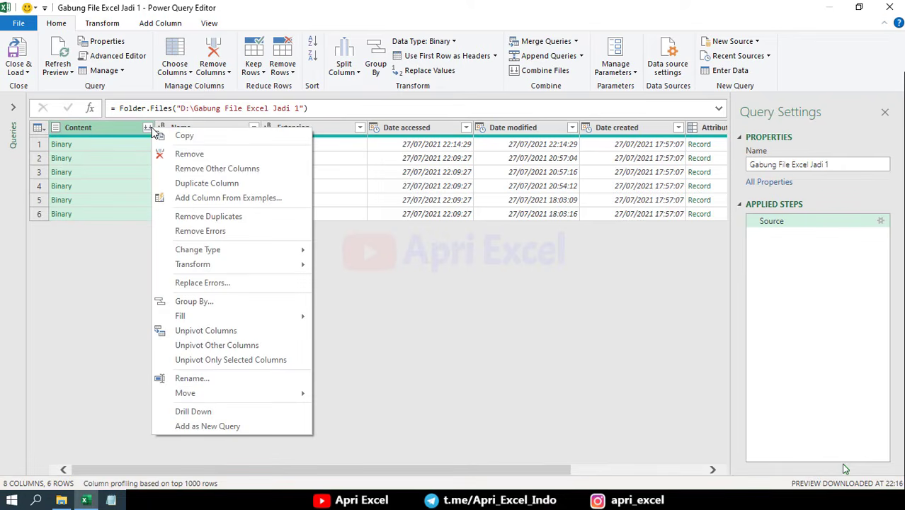
pyautogui.click(195, 170)
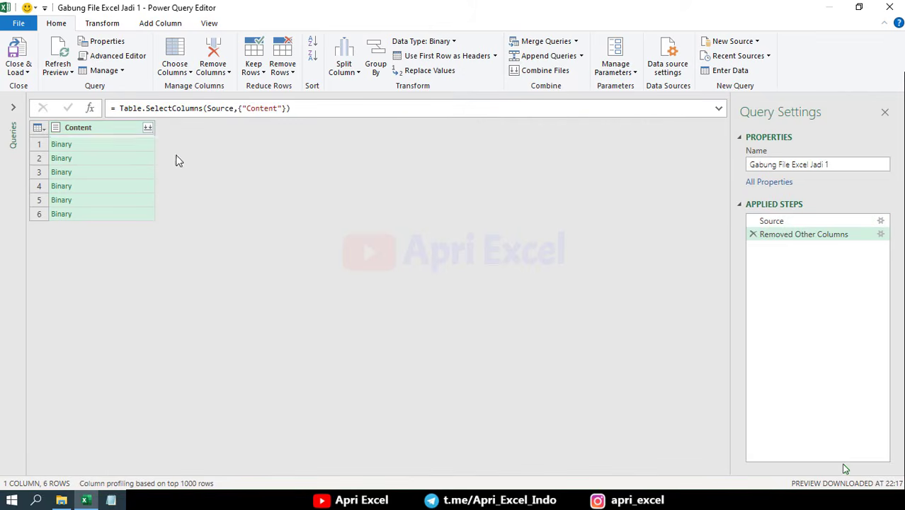
pyautogui.click(148, 129)
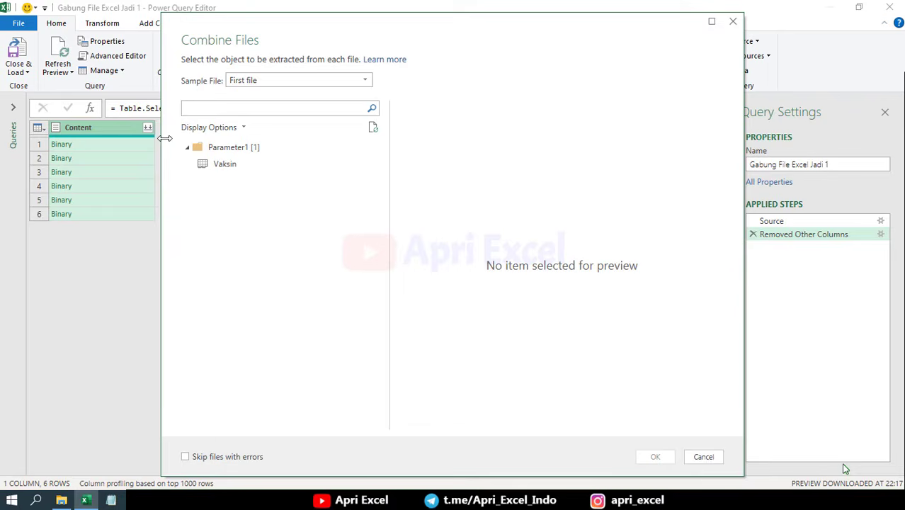
pyautogui.click(223, 167)
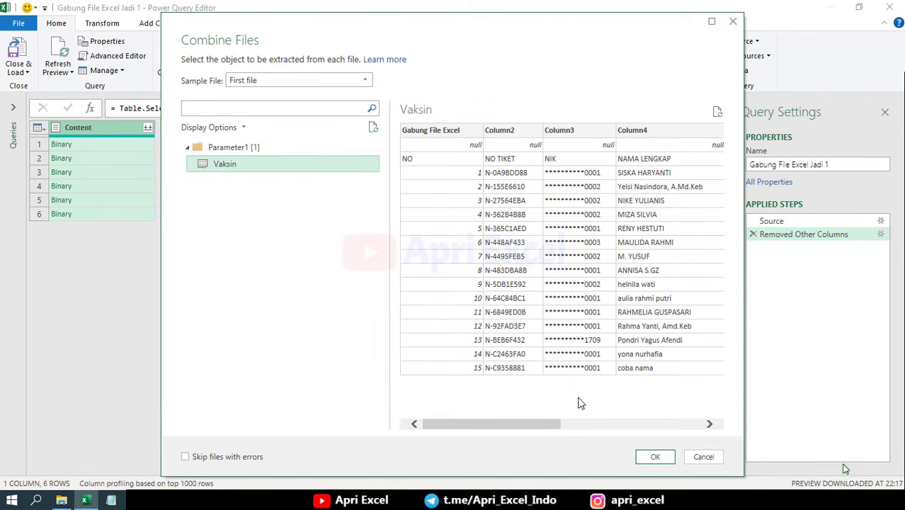
pyautogui.click(655, 458)
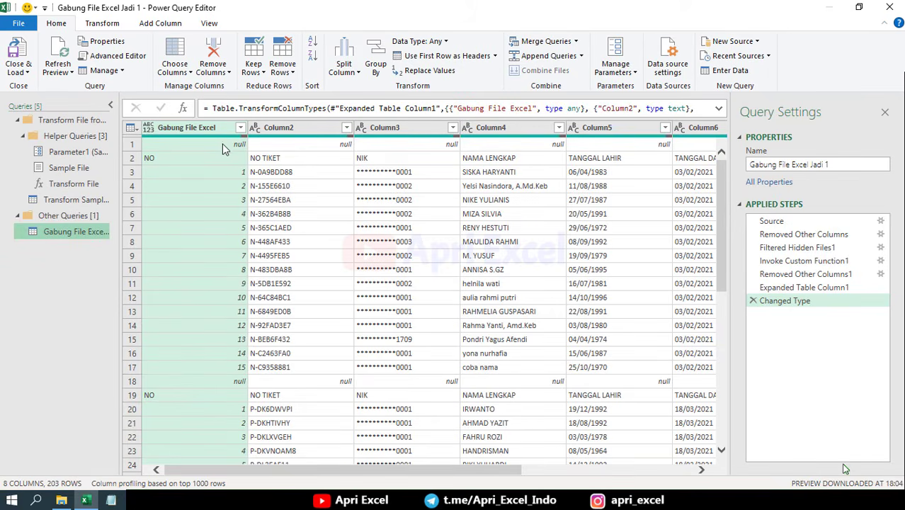
# Step: Promote the first row to headers twice so that NO, NO TIKET, NIK and the other field names become the column headers
pyautogui.click(130, 160)
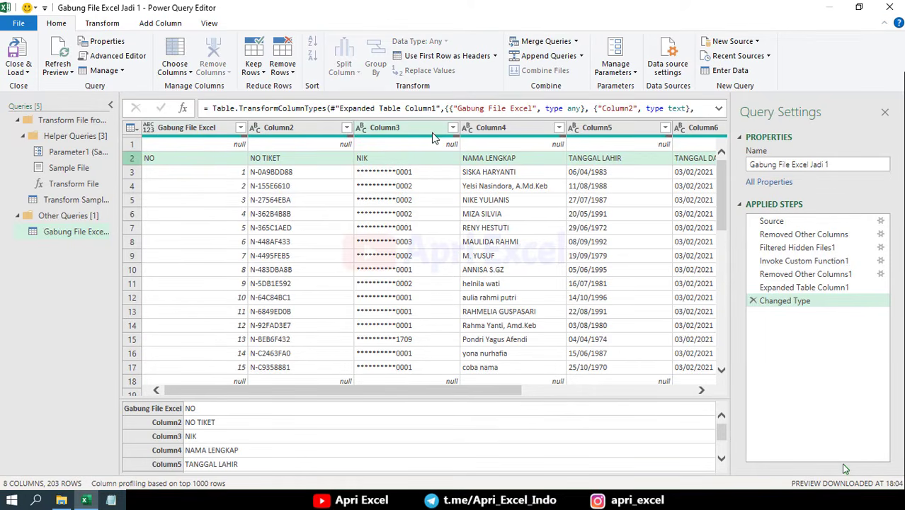
pyautogui.click(134, 129)
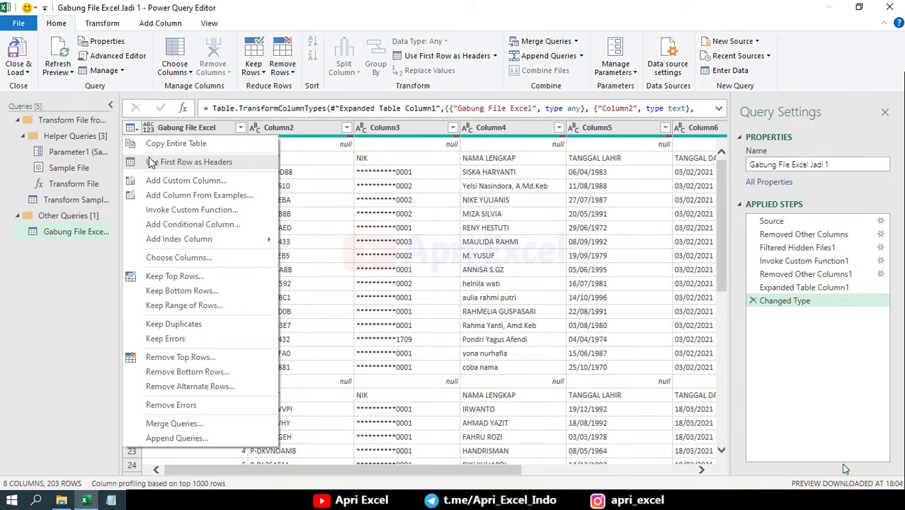
pyautogui.click(152, 162)
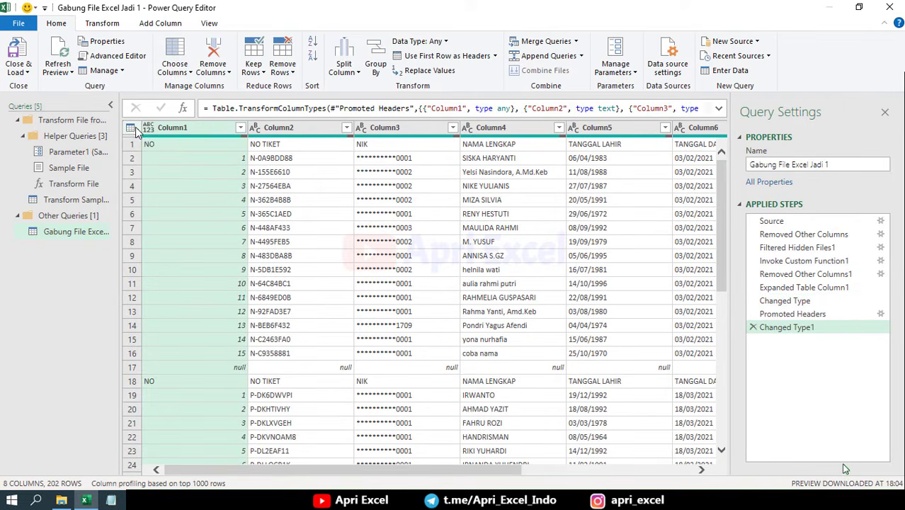
pyautogui.click(134, 130)
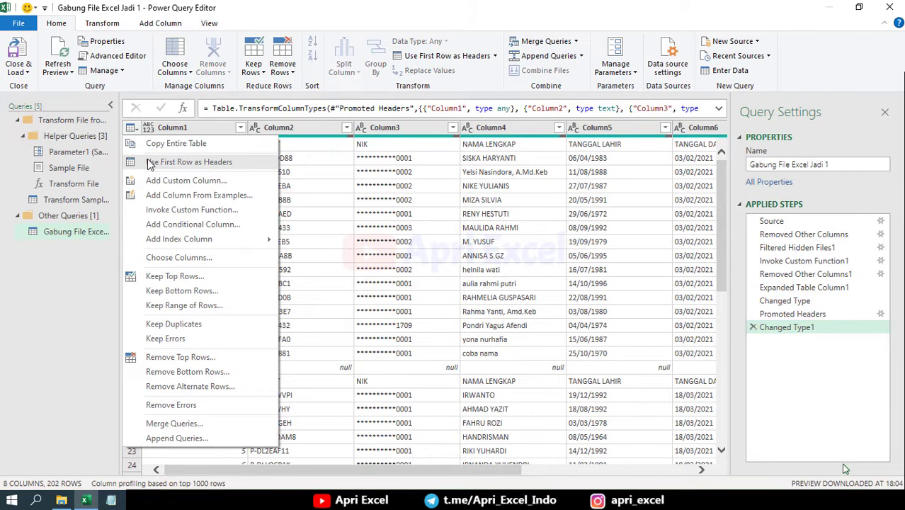
pyautogui.click(151, 162)
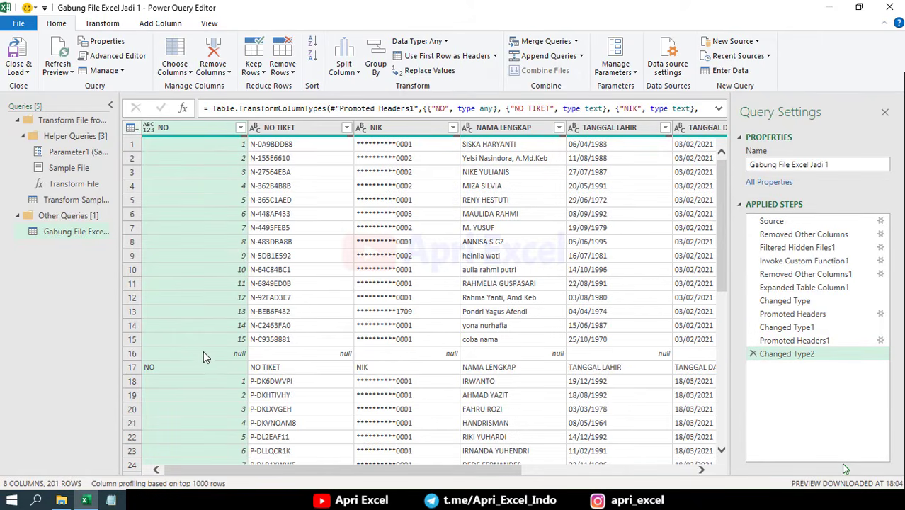
# Step: Filter the NO column to exclude the null rows and the repeated NO header rows
pyautogui.click(241, 128)
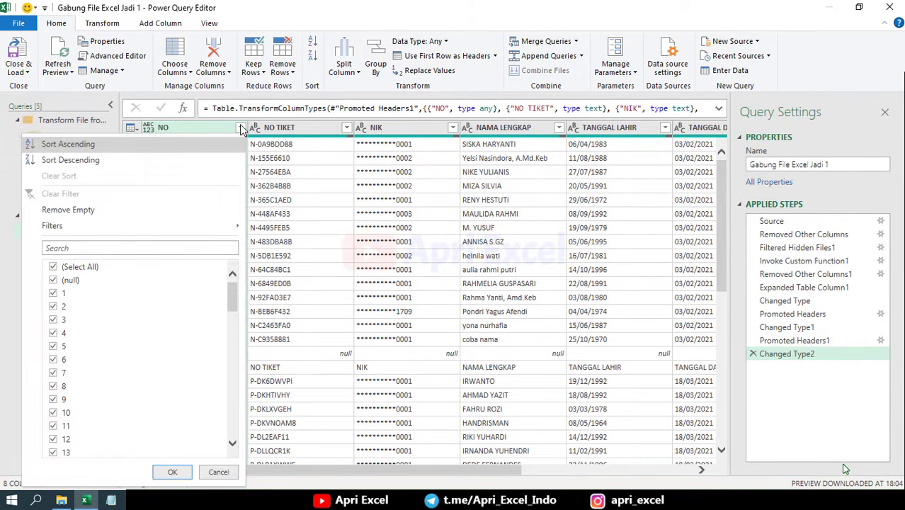
pyautogui.click(53, 281)
pyautogui.scroll(-18, 77, 439)
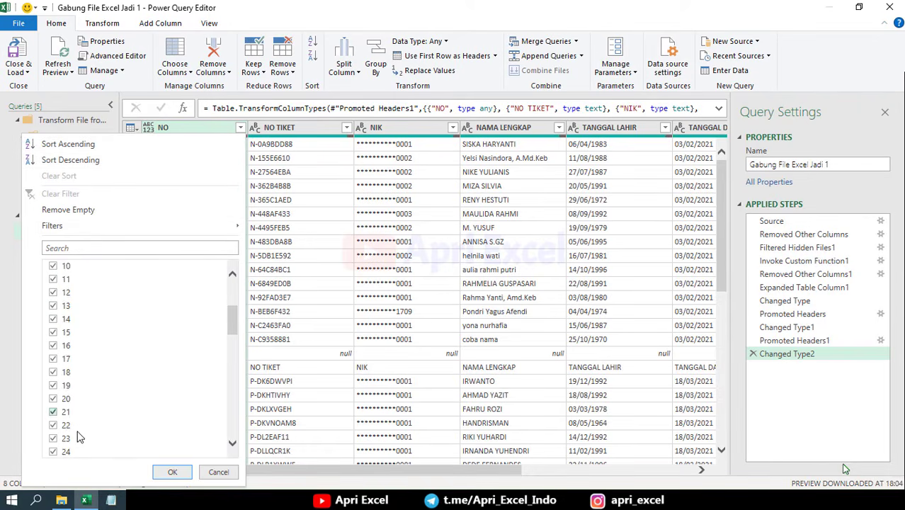
pyautogui.scroll(-2, 75, 445)
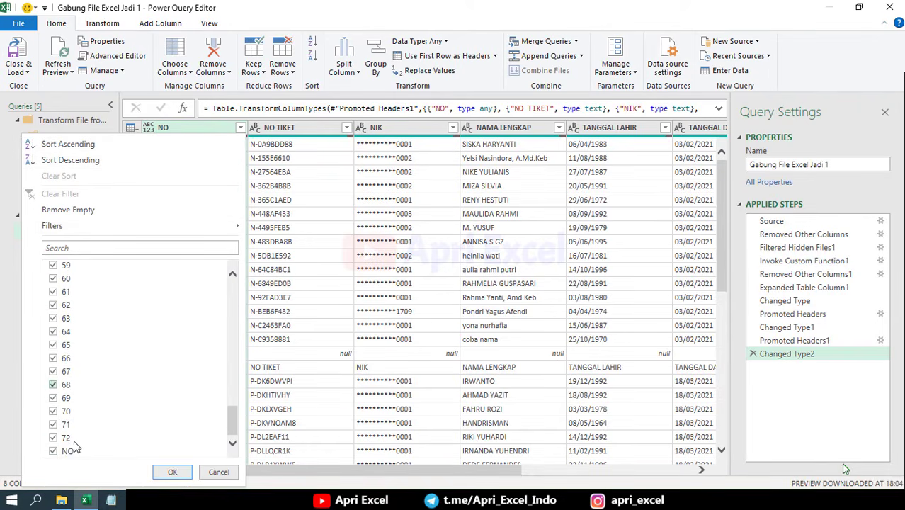
pyautogui.click(172, 472)
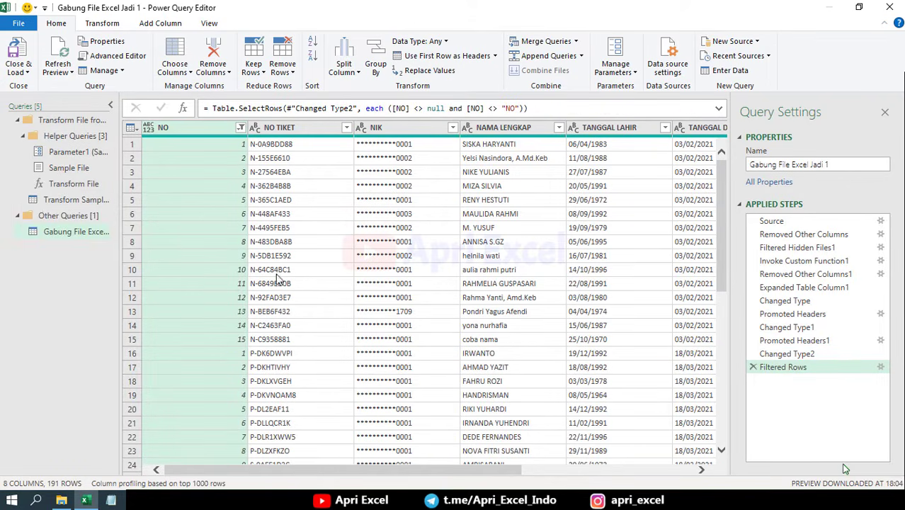
# Step: Close the query editor, load the combined data into a worksheet, and check the table down to its last row
pyautogui.click(19, 50)
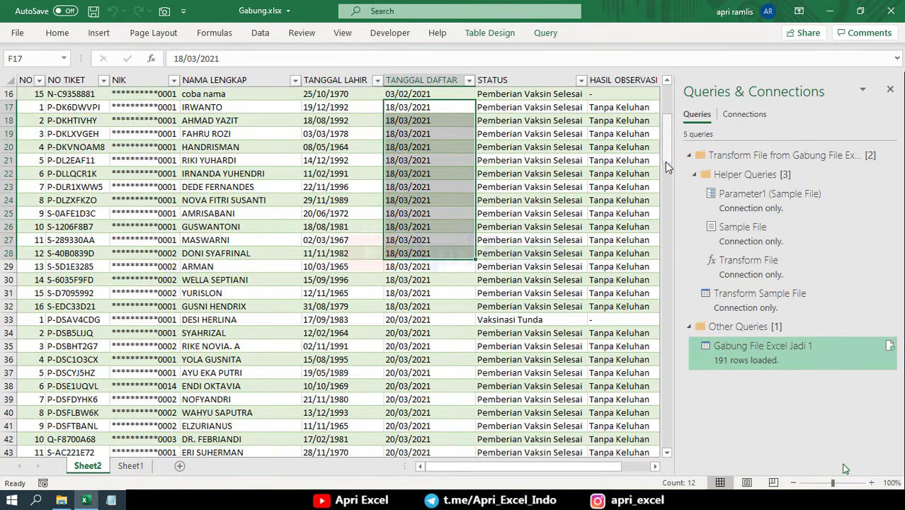
pyautogui.moveTo(665, 162); pyautogui.dragTo(672, 438)
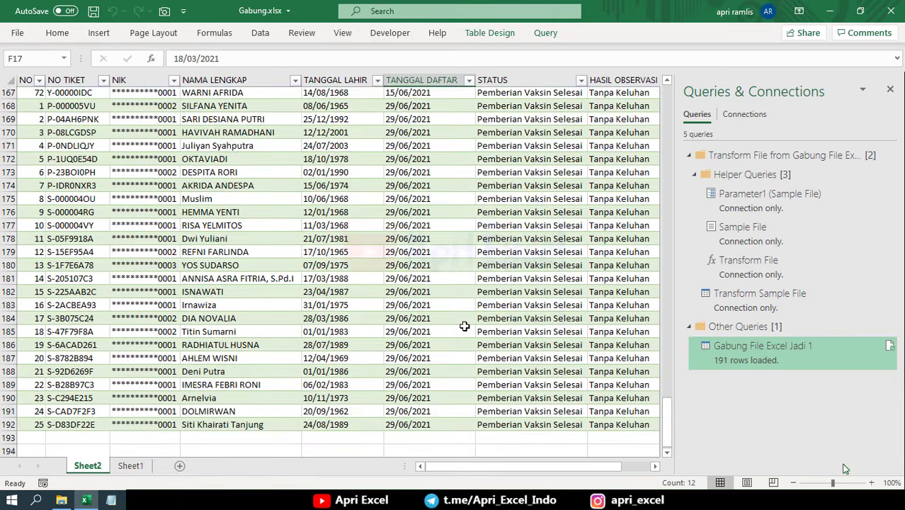
pyautogui.scroll(-4, 283, 312)
pyautogui.click(12, 280)
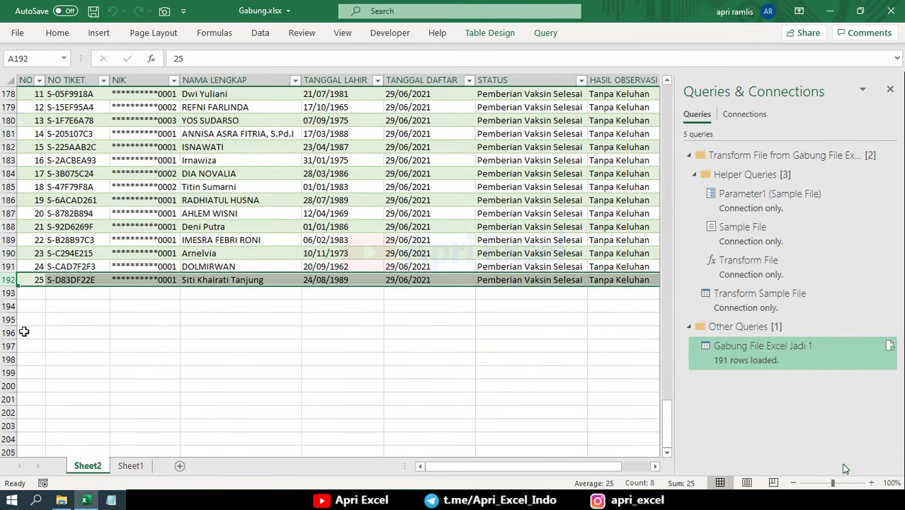
# Step: Open File 7.xlsx from drive D, examine its TANGGAL DAFTAR dates, and close the workbook
pyautogui.click(61, 500)
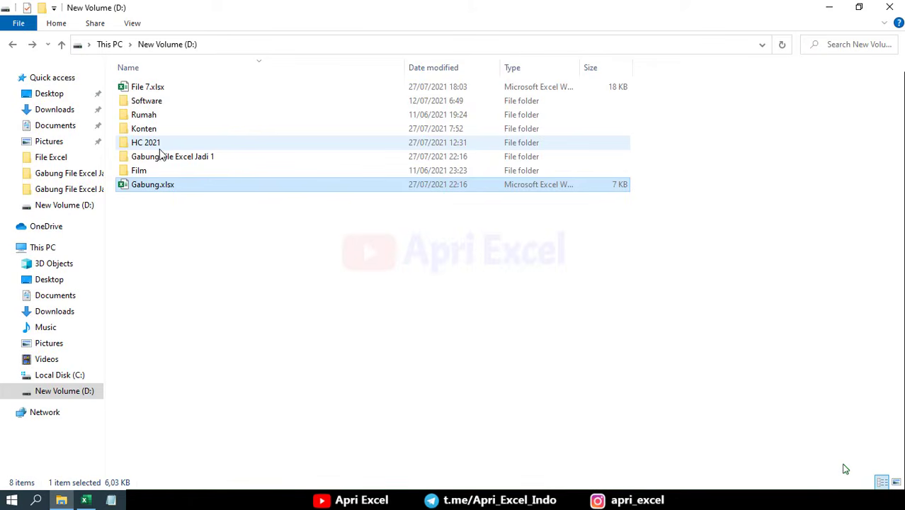
pyautogui.hotkey('alt', 'Tab')
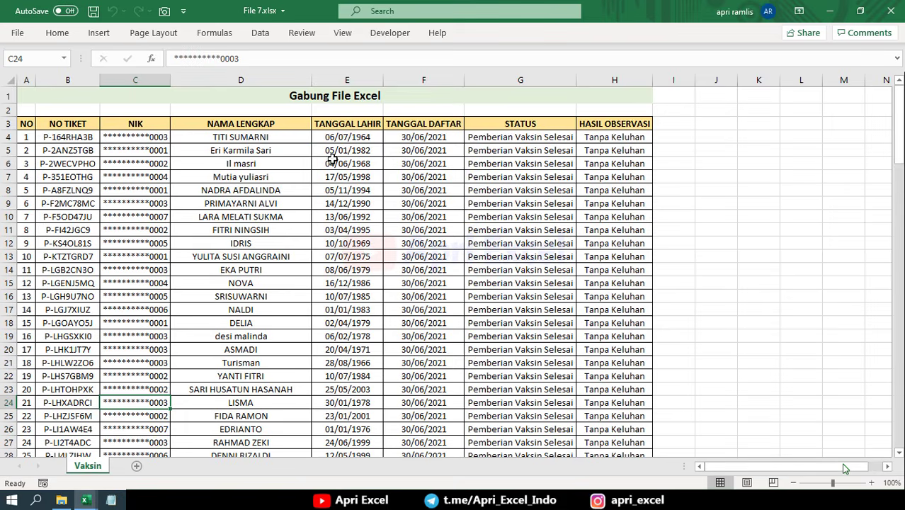
pyautogui.moveTo(426, 138); pyautogui.dragTo(430, 363)
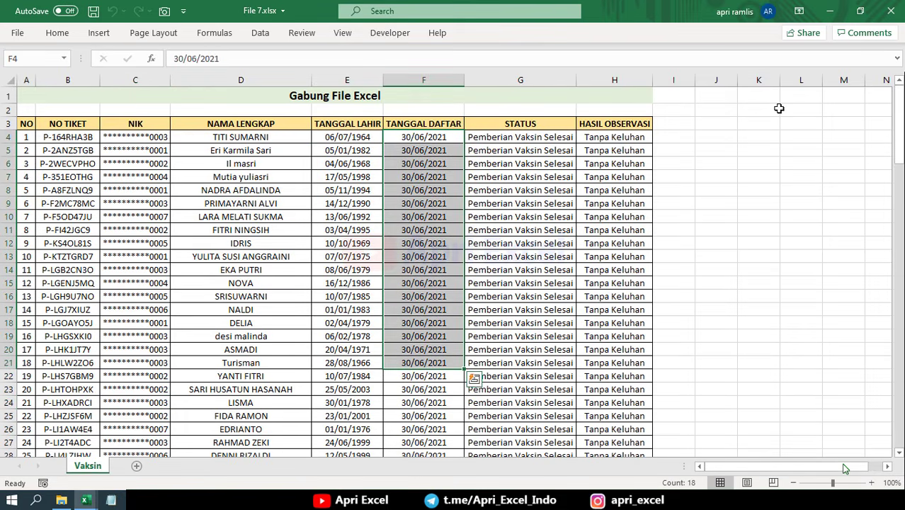
pyautogui.click(895, 9)
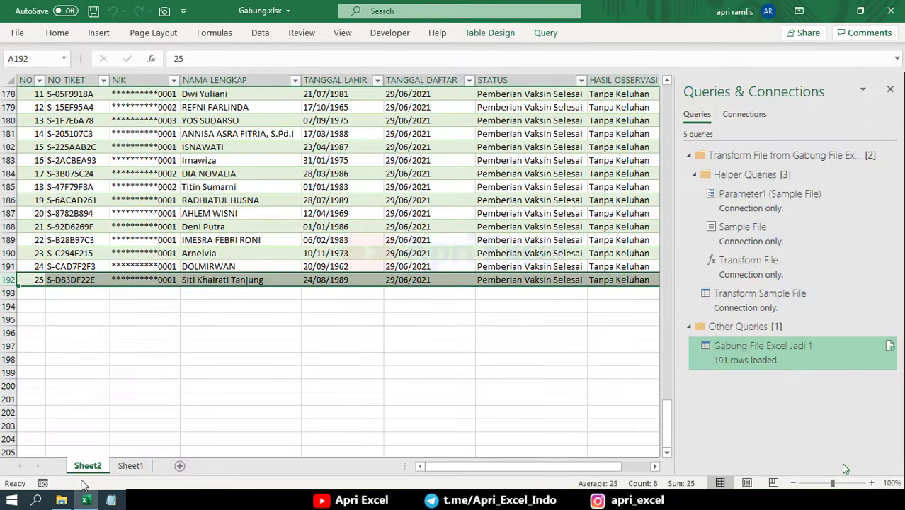
# Step: Move File 7.xlsx from drive D into the Gabung File Excel Jadi 1 folder and return to Gabung.xlsx
pyautogui.click(62, 503)
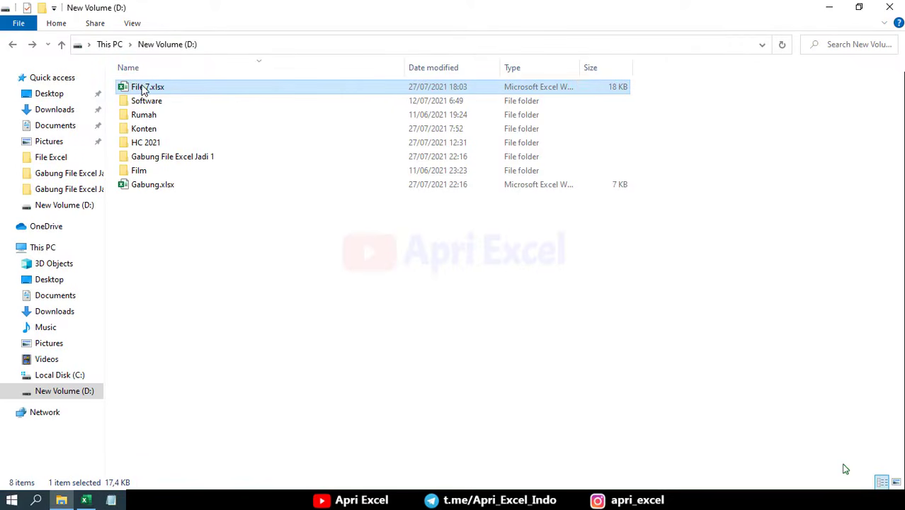
pyautogui.moveTo(145, 89); pyautogui.dragTo(146, 160)
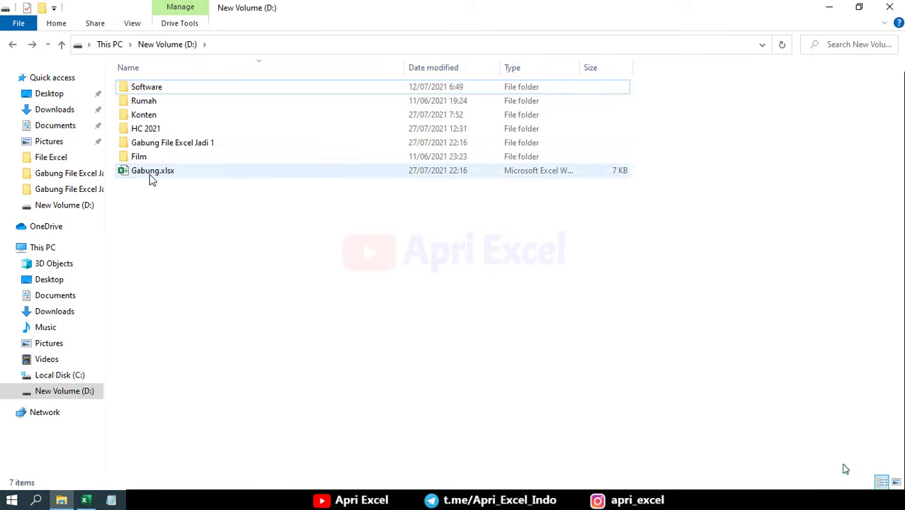
pyautogui.click(151, 177)
pyautogui.click(85, 500)
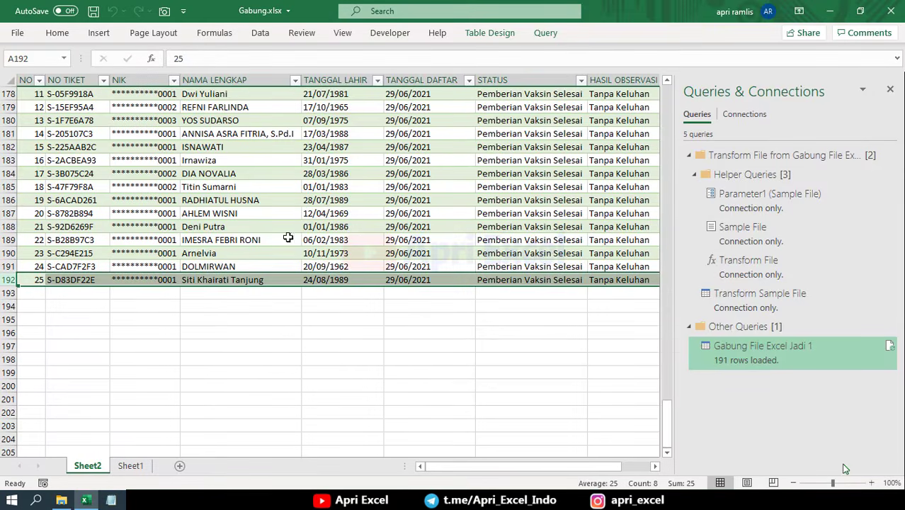
# Step: Refresh the combined query in Gabung.xlsx and review the rows brought in from File 7.xlsx
pyautogui.click(546, 33)
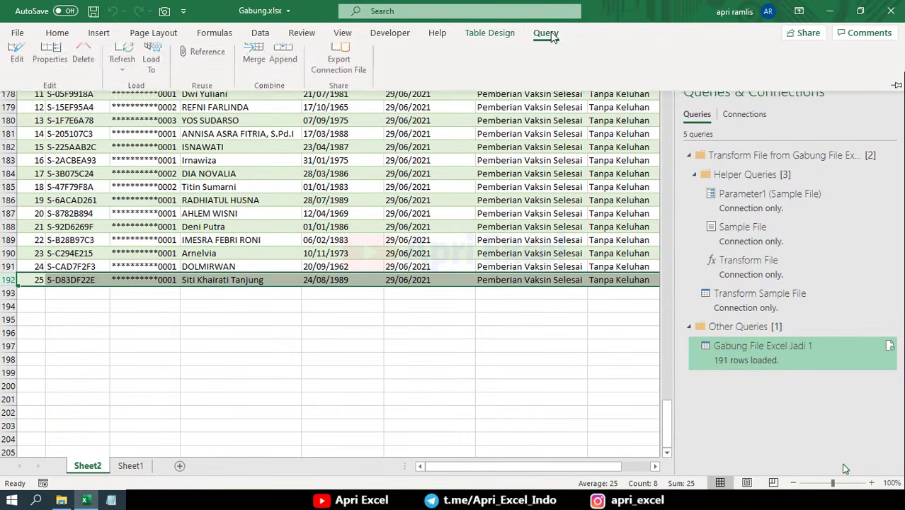
pyautogui.click(131, 74)
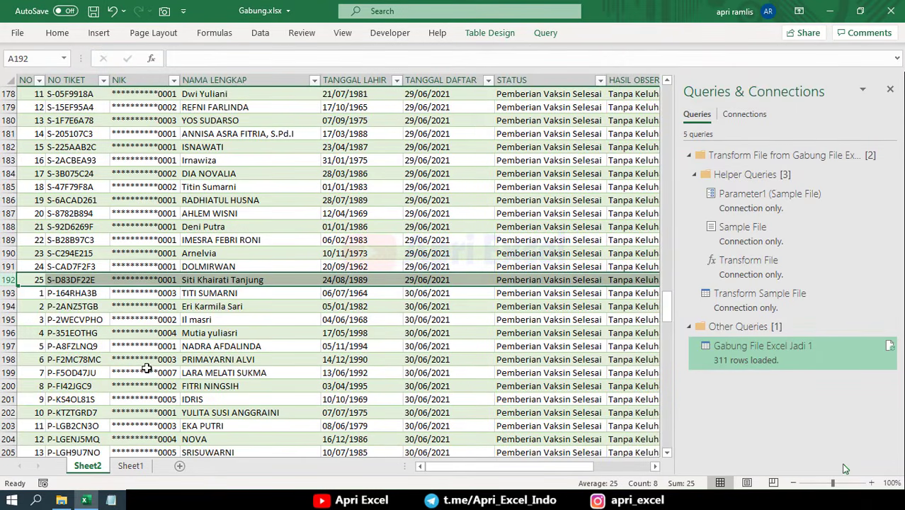
pyautogui.scroll(-20, 146, 367)
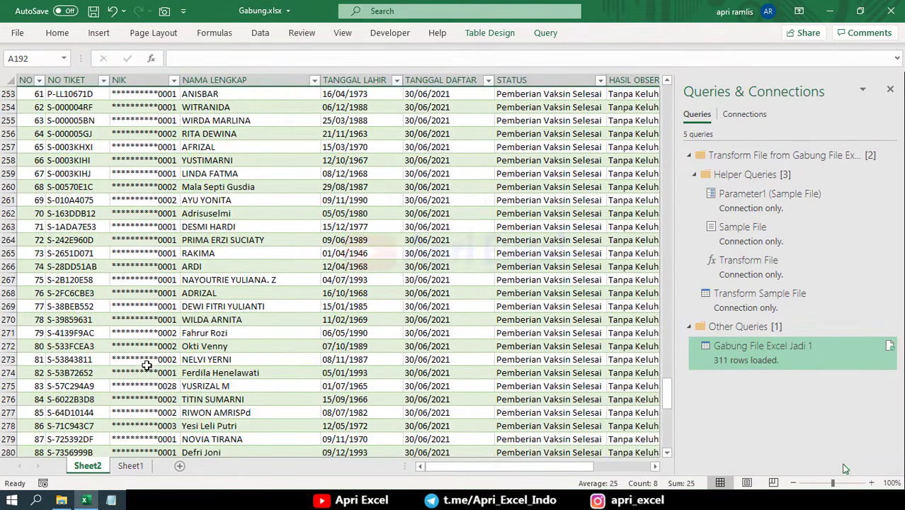
pyautogui.scroll(-13, 146, 365)
pyautogui.scroll(19, 145, 363)
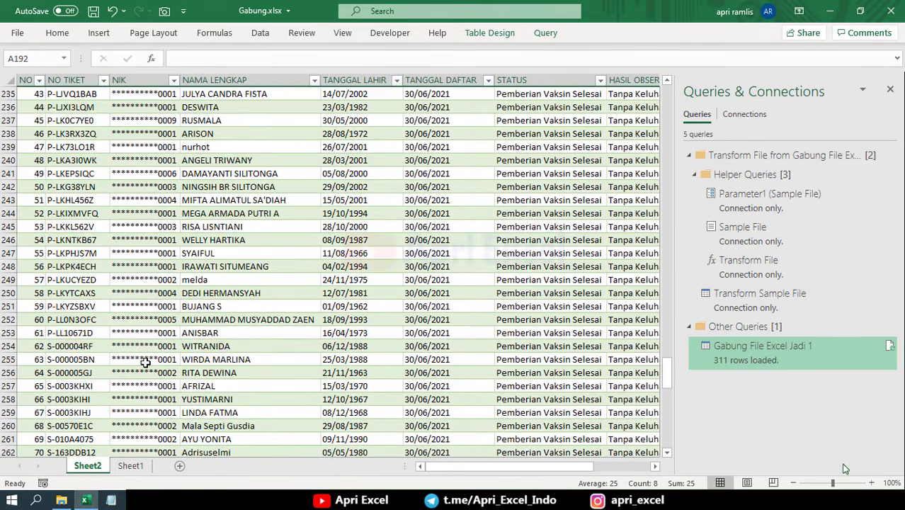
pyautogui.scroll(17, 145, 362)
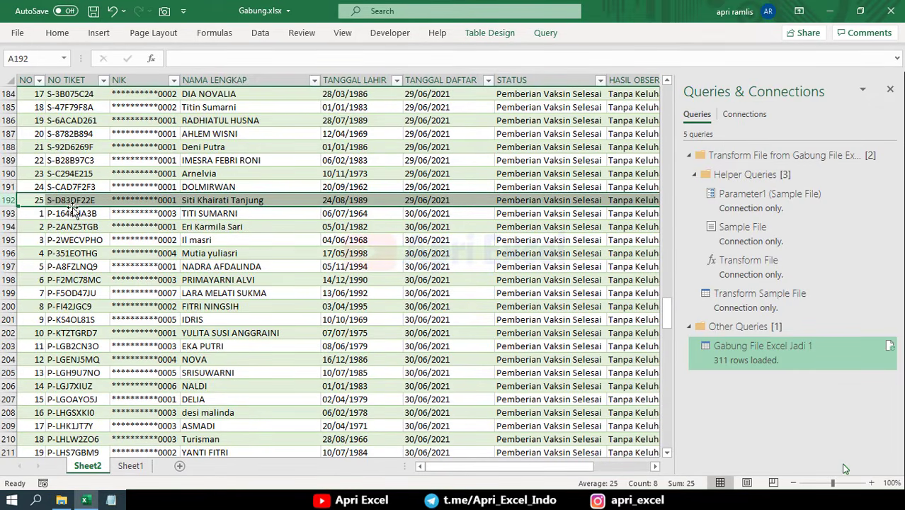
pyautogui.scroll(1, 439, 223)
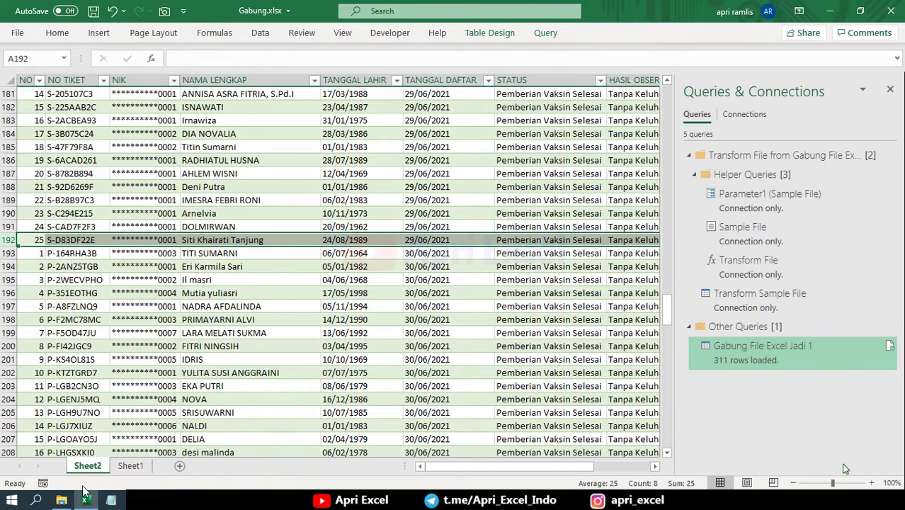
# Step: Open File 6.xlsx from the Gabung File Excel Jadi 1 folder and go to the end of its table
pyautogui.click(62, 500)
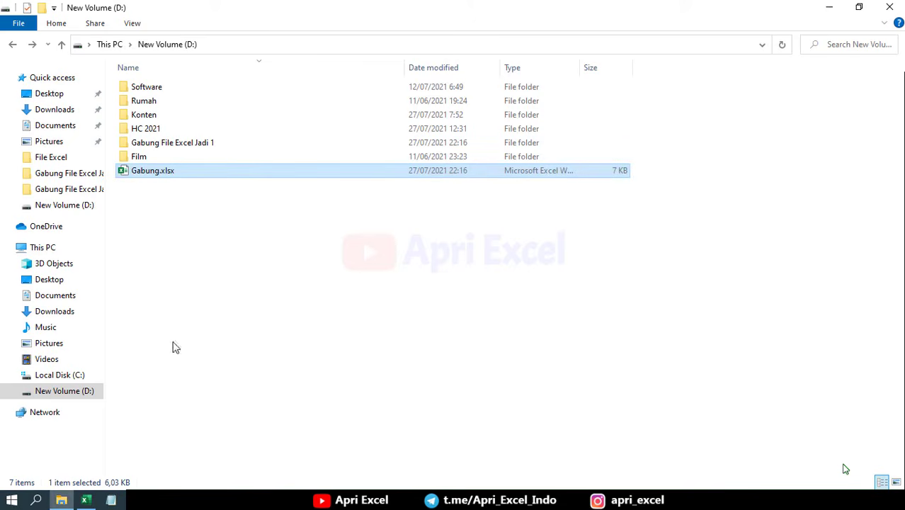
pyautogui.doubleClick(182, 142)
pyautogui.doubleClick(152, 159)
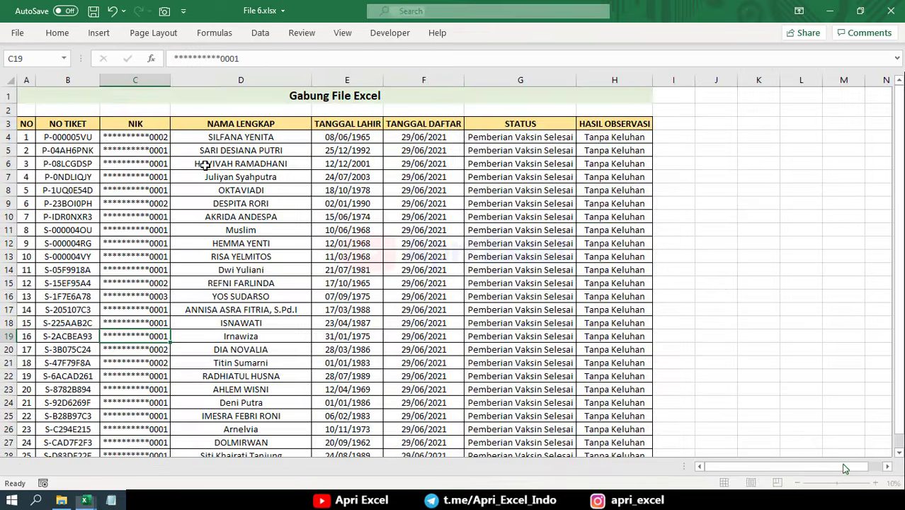
pyautogui.scroll(-5, 234, 248)
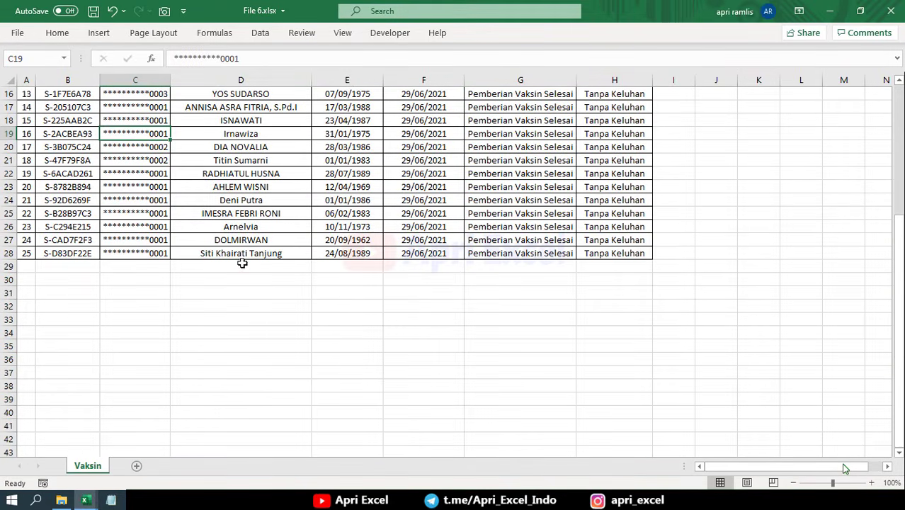
# Step: Add a record in row 29 with NO 26 and NAMA LENGKAP tes, then close File 6.xlsx, saving the changes
pyautogui.click(241, 264)
pyautogui.click(31, 266)
pyautogui.write('26')
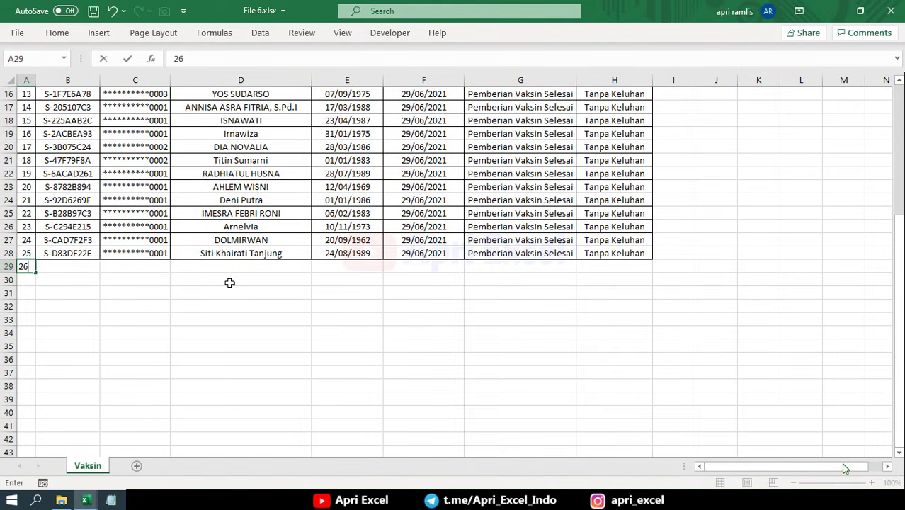
pyautogui.click(239, 269)
pyautogui.write('tes')
pyautogui.click(260, 327)
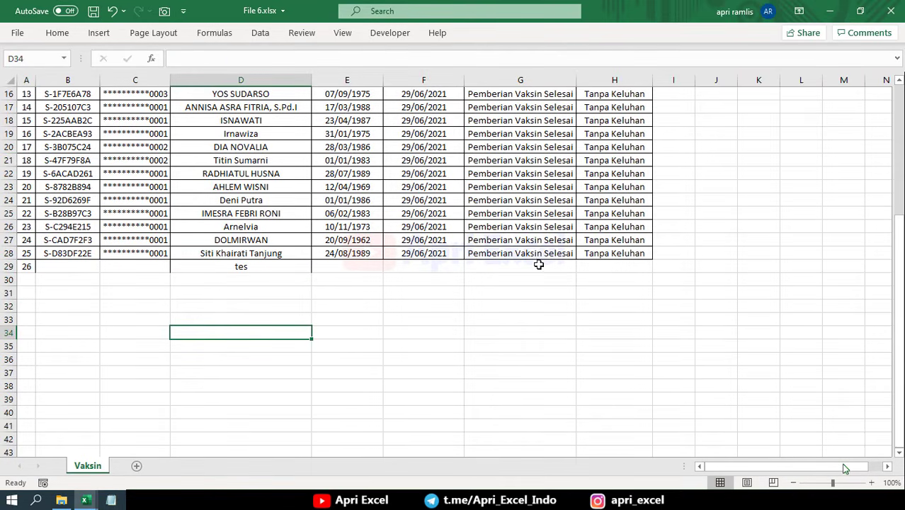
pyautogui.click(891, 10)
pyautogui.click(396, 267)
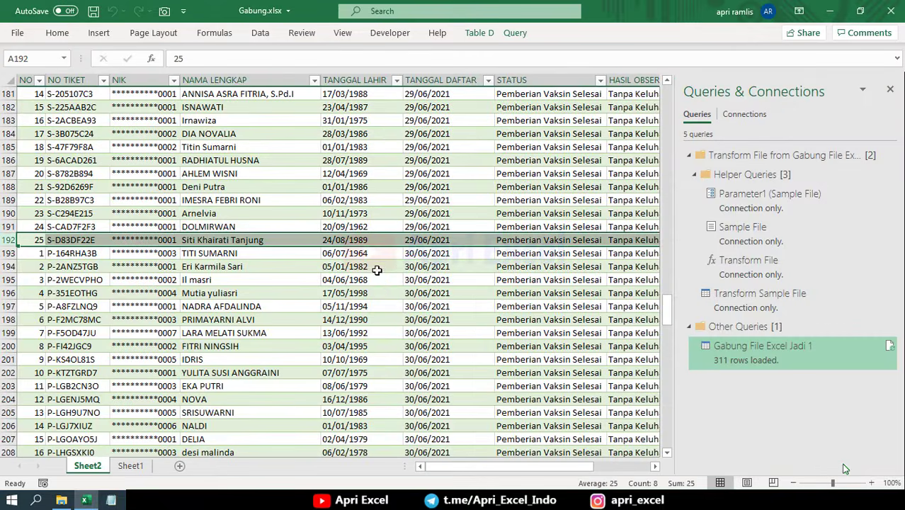
# Step: Refresh the combined query to bring in the tes record from File 6.xlsx, and close the Queries & Connections pane
pyautogui.click(546, 33)
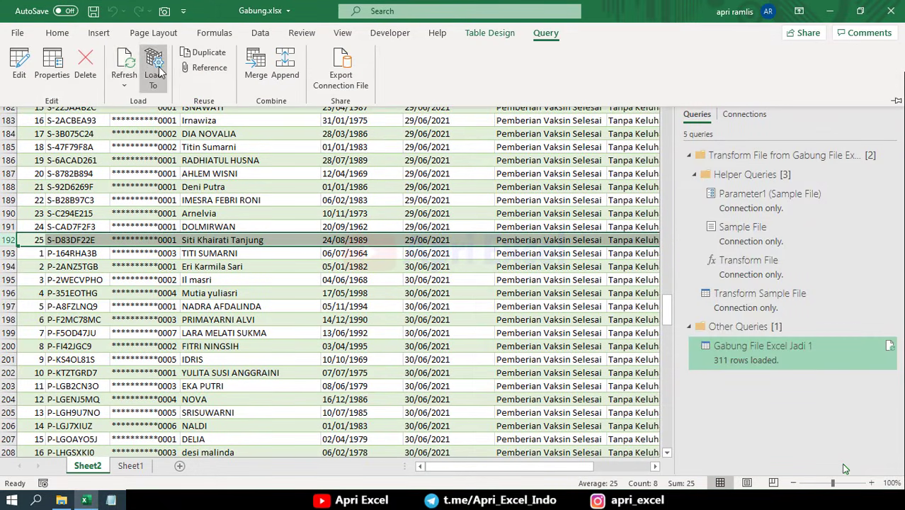
pyautogui.click(128, 63)
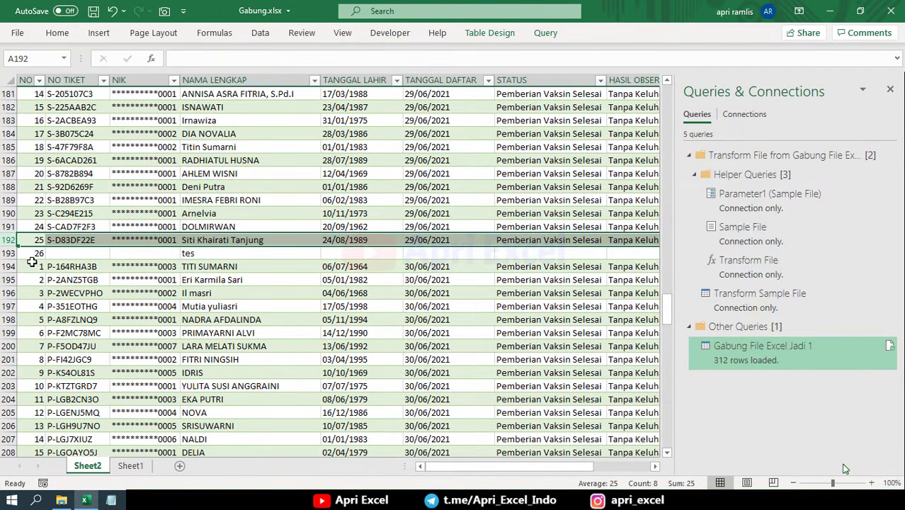
pyautogui.click(12, 253)
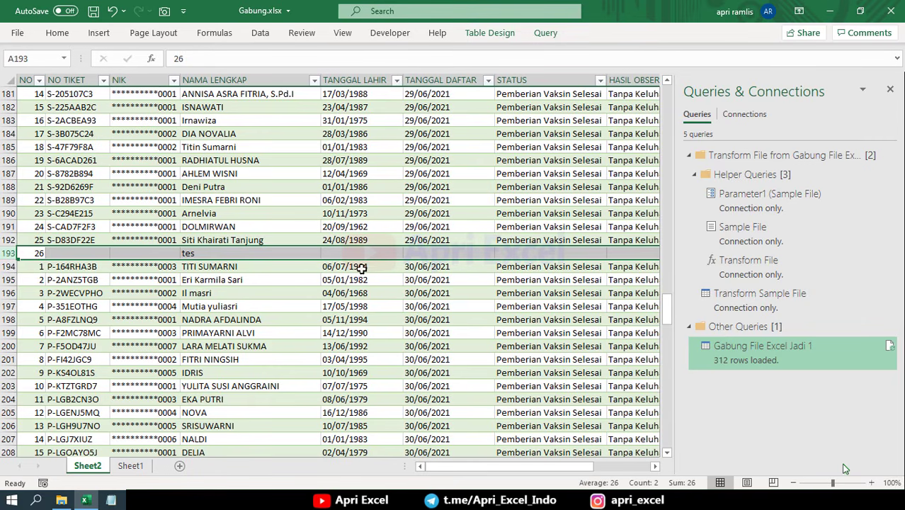
pyautogui.click(889, 89)
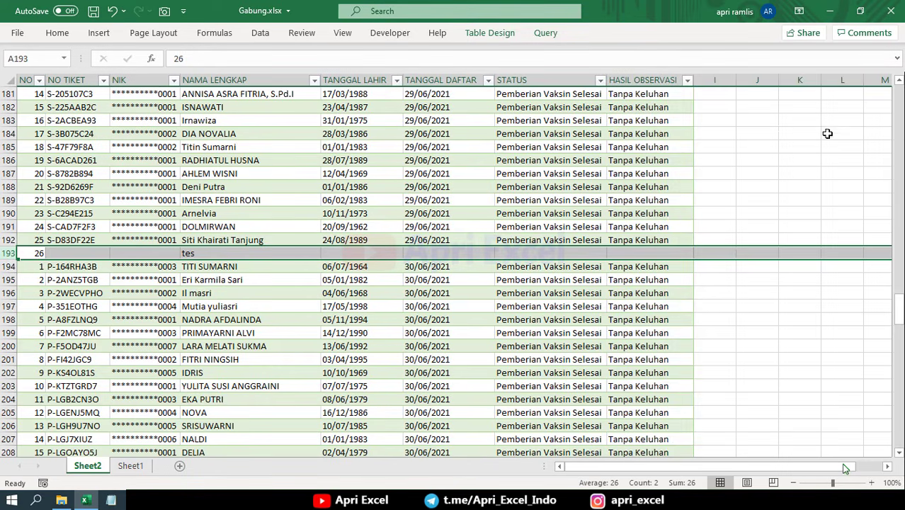
pyautogui.click(695, 215)
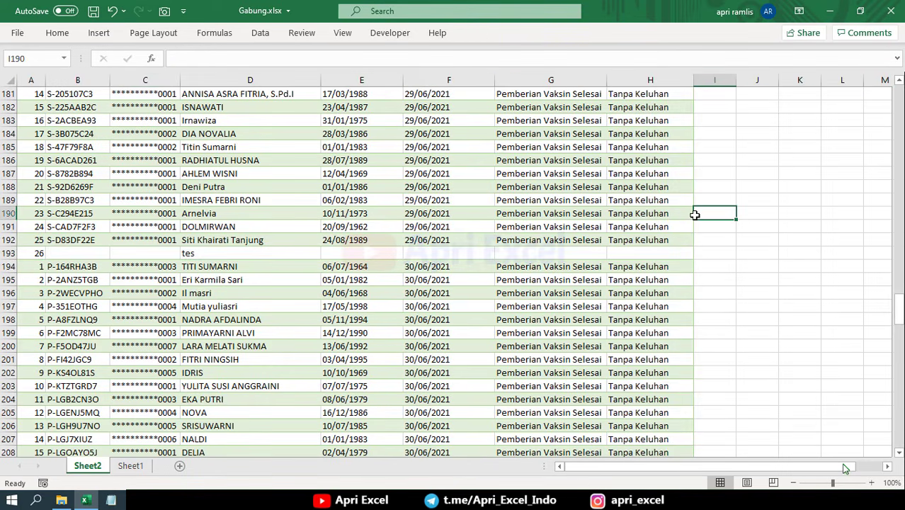